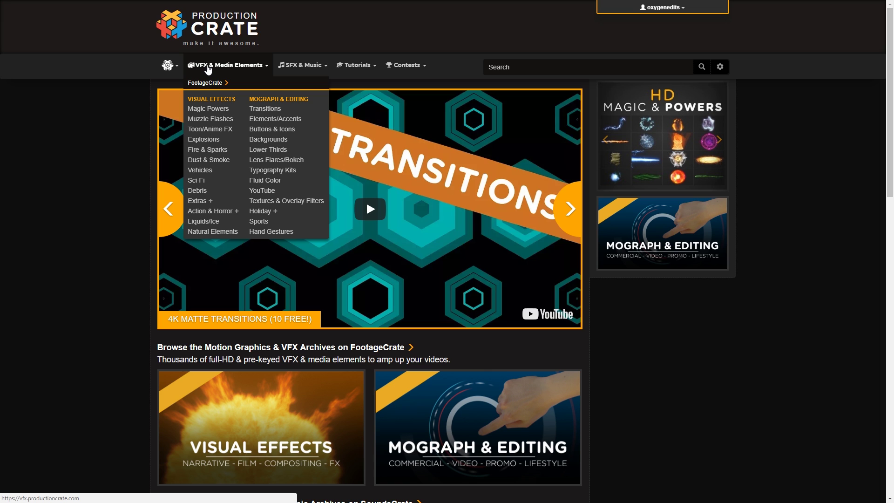
Step: Download the Fireball 4 clip as a MOV from the fire bursts section of Fire & Sparks
click(201, 149)
click(367, 316)
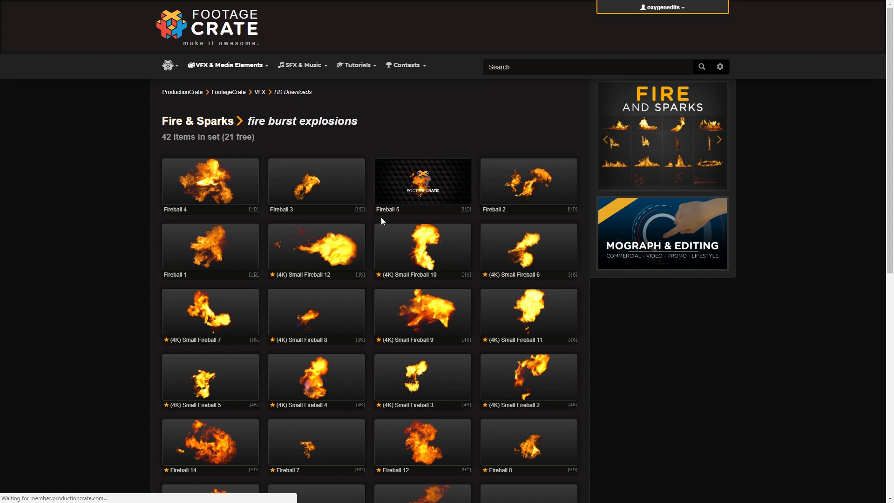
click(192, 201)
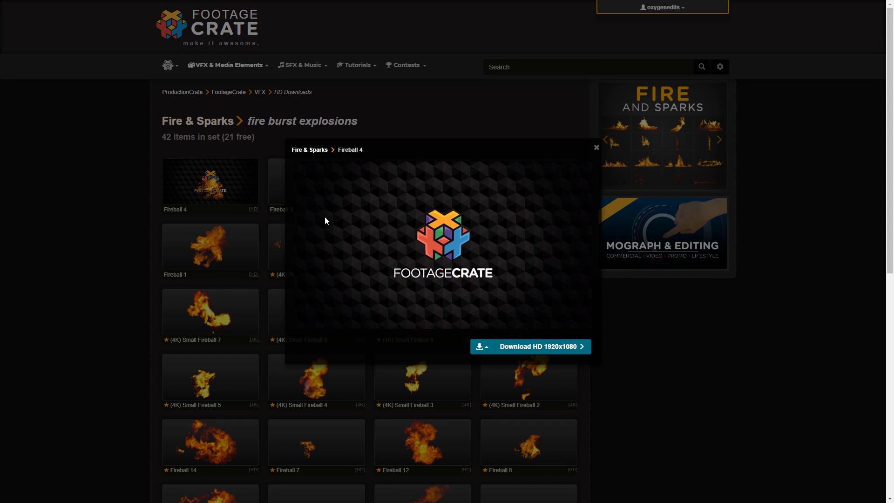
click(481, 346)
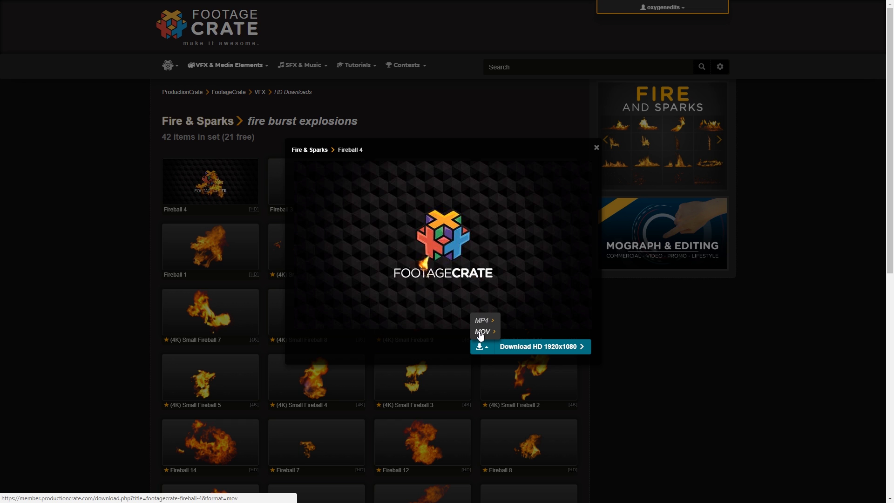
click(480, 332)
click(684, 352)
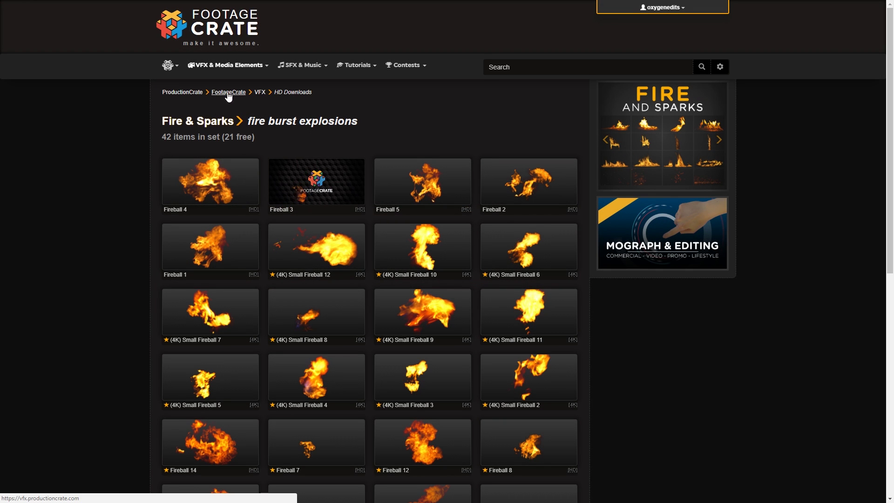
Step: Find the Ember Hit 2 (Day) clip under Embers & Screen Hits and bring up its download formats
click(204, 121)
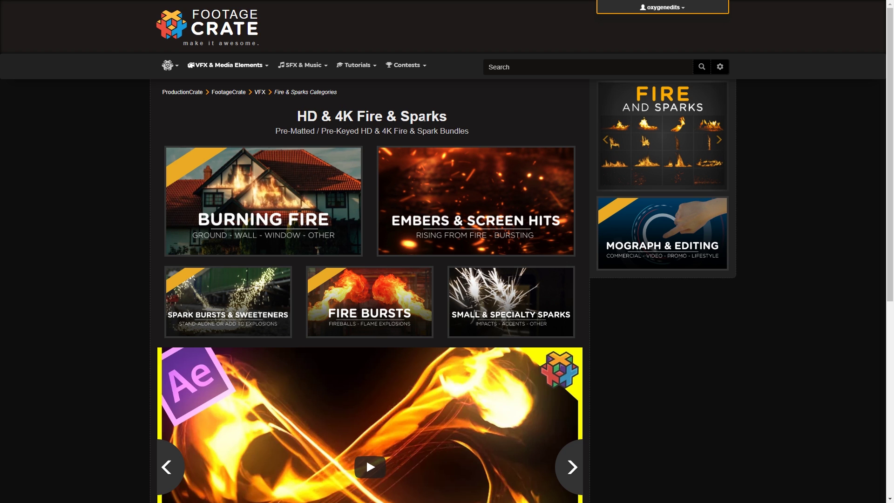
click(444, 219)
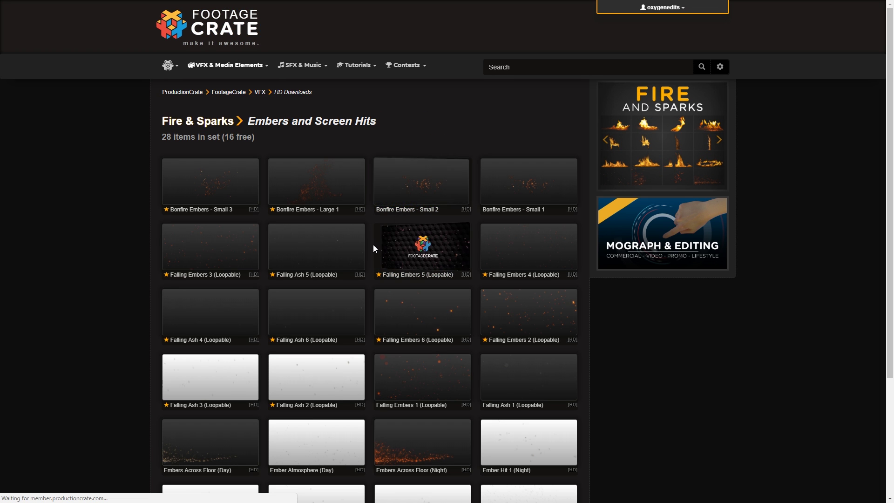
scroll(372, 247, down, 4)
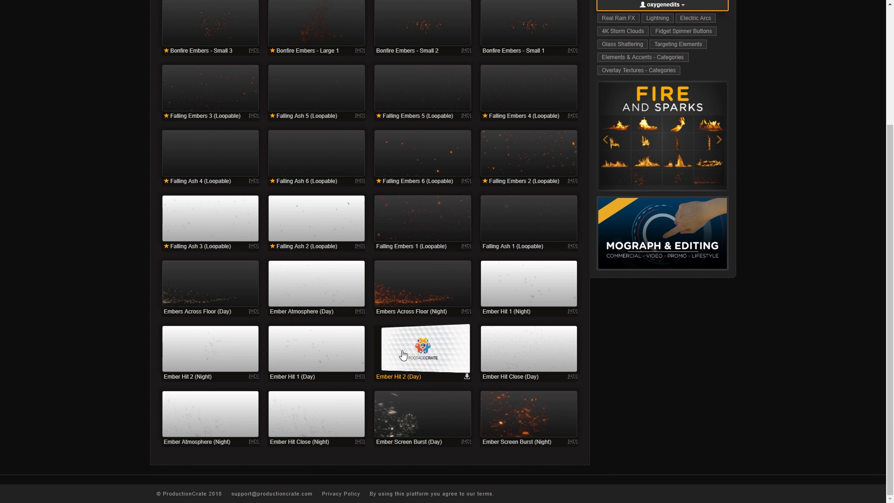
click(398, 377)
mouse_move(484, 350)
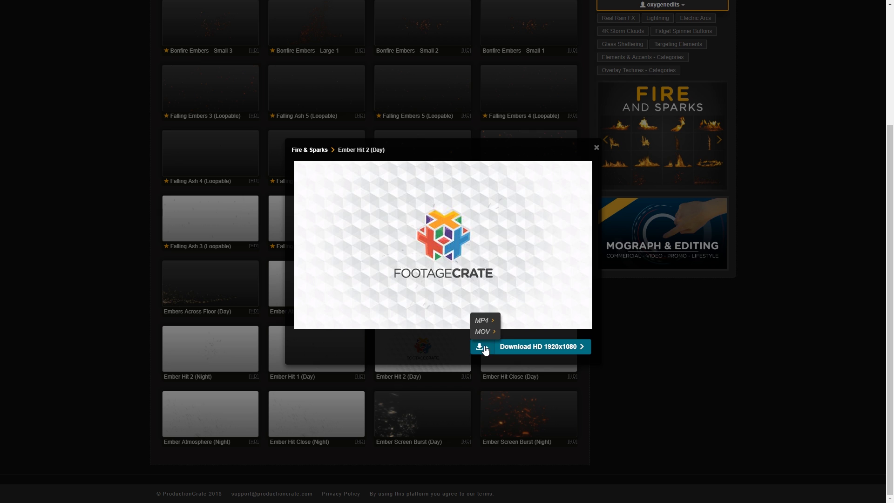
click(783, 300)
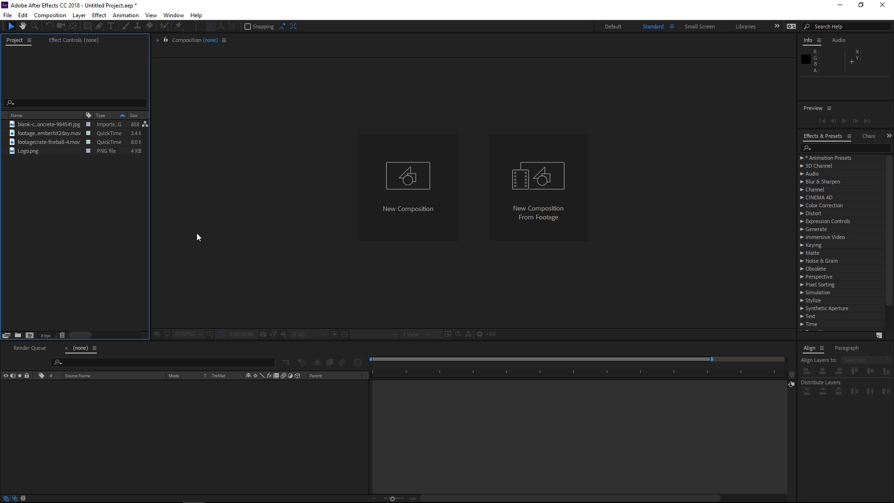
Step: Create a new 1920 x 1080, five-second composition named Main
click(449, 203)
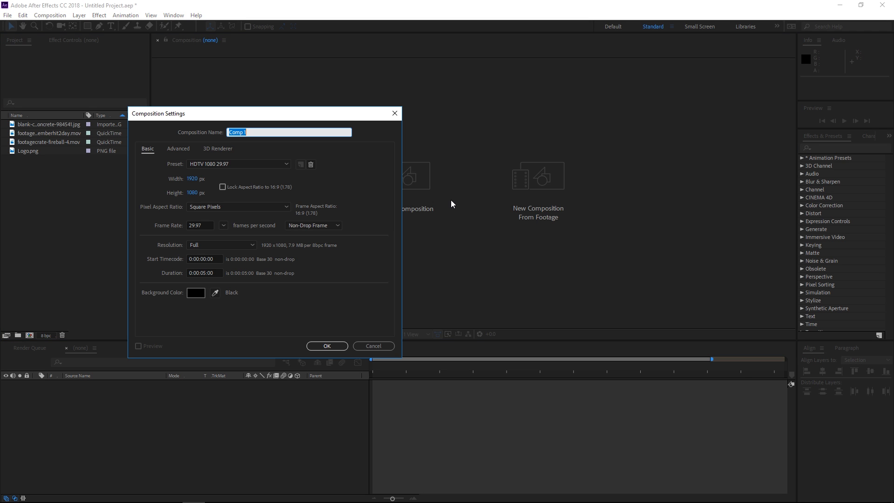
text(m)
click(311, 345)
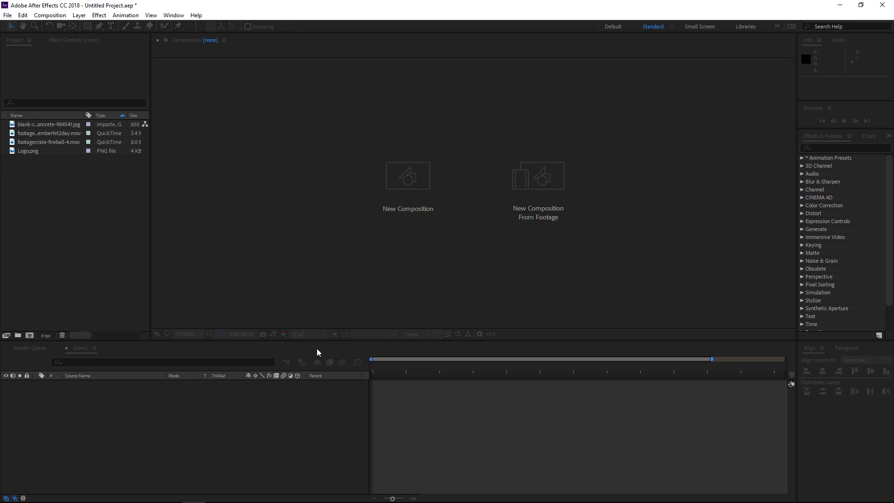
Step: Add the concrete wall image to the Main composition, scaled to 78% and positioned at 960, 434
drag(41, 124, 177, 398)
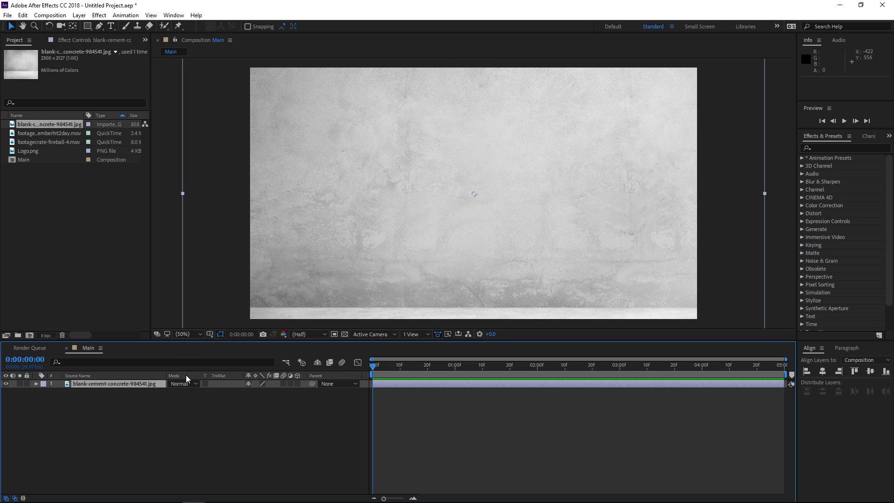
drag(184, 194, 249, 199)
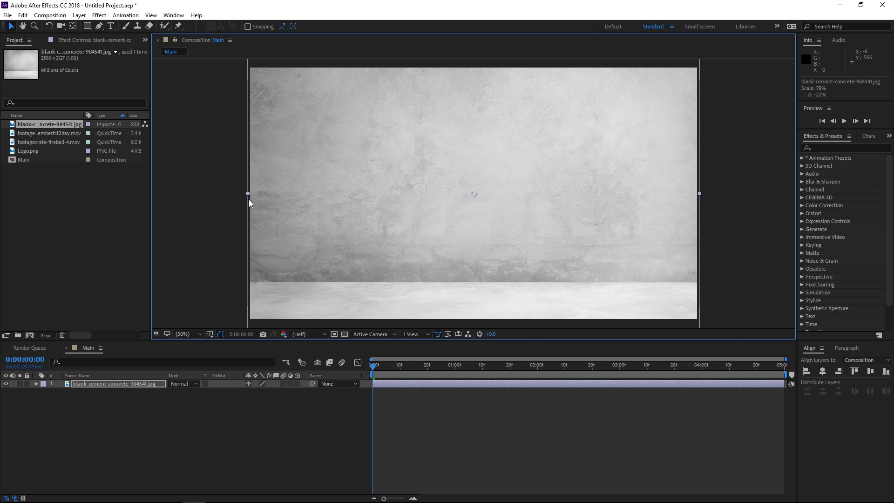
drag(437, 257, 435, 234)
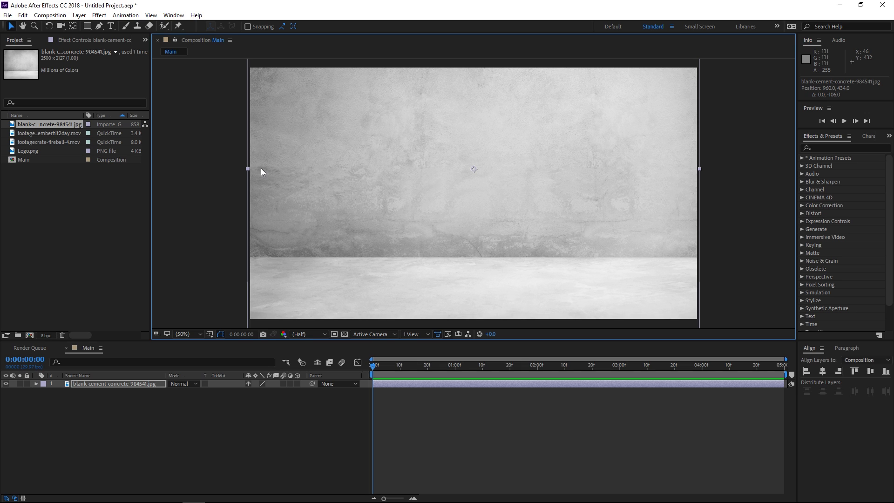
Step: Add Logo.png above the concrete background and set its scale to 45%
drag(28, 151, 94, 382)
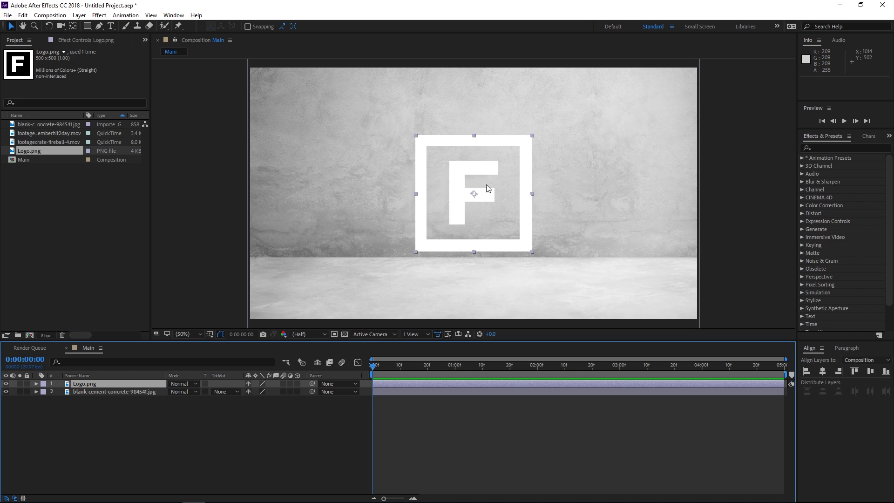
key(s)
click(278, 392)
text(45)
click(295, 427)
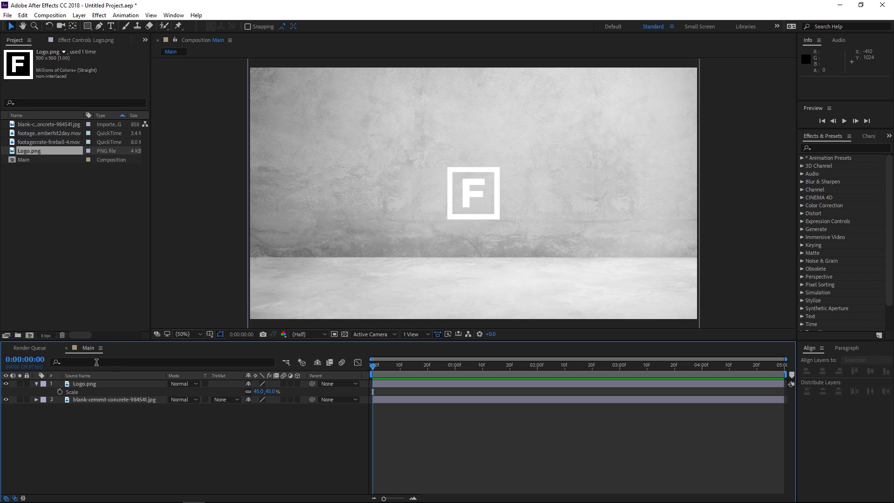
click(37, 383)
click(109, 392)
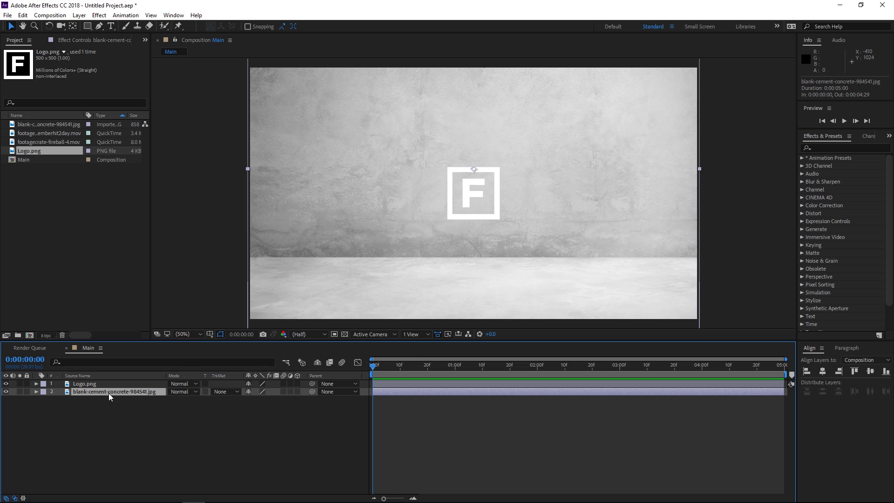
click(107, 384)
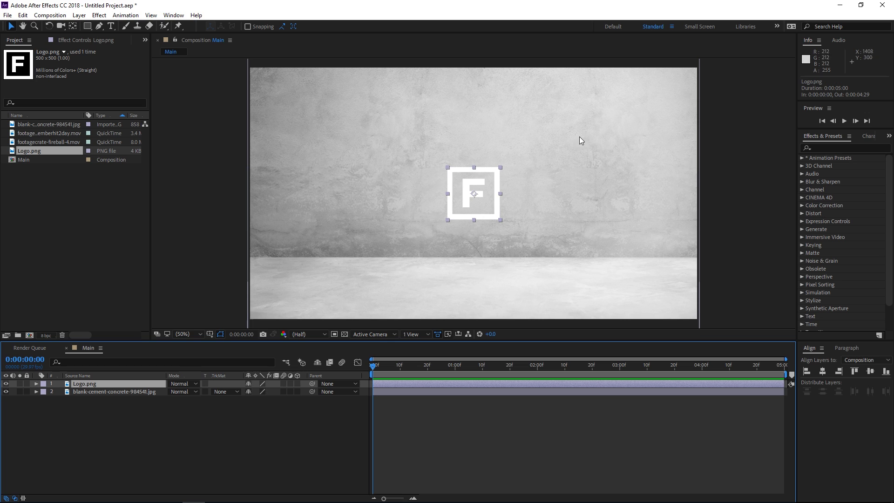
Step: Add the text FLAMES below the logo and center it horizontally in the composition
click(111, 27)
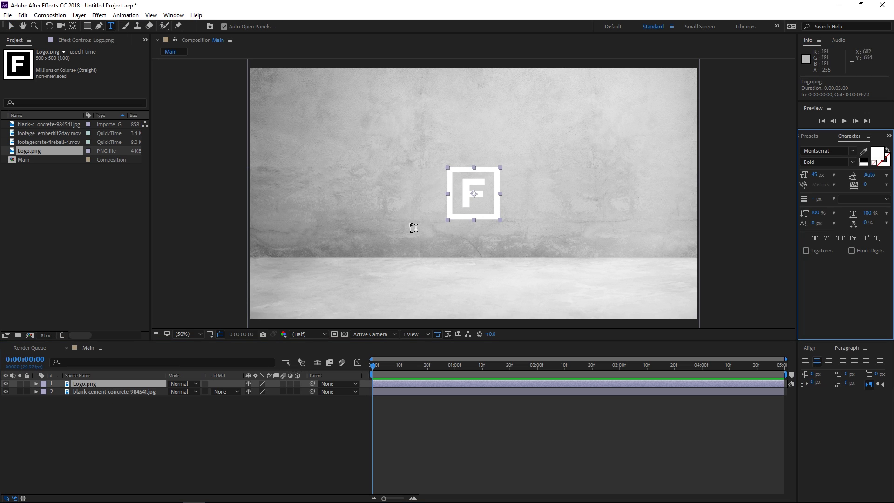
click(445, 238)
text(FLAMES)
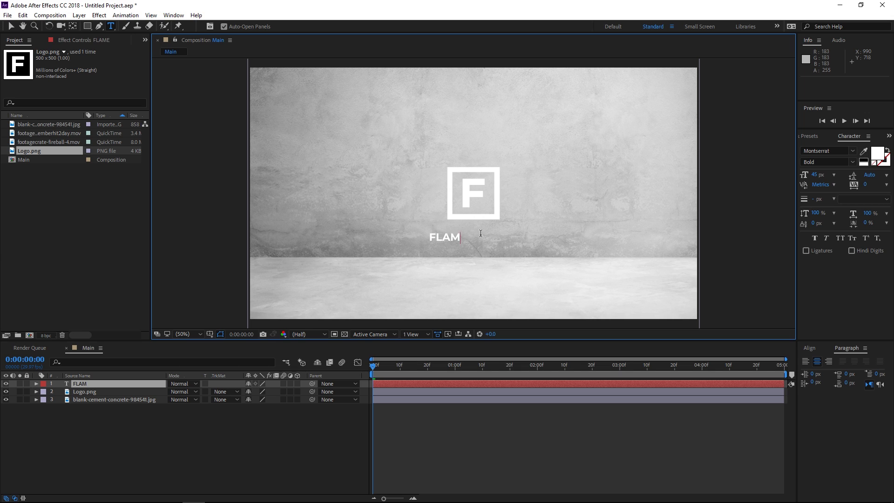
click(8, 24)
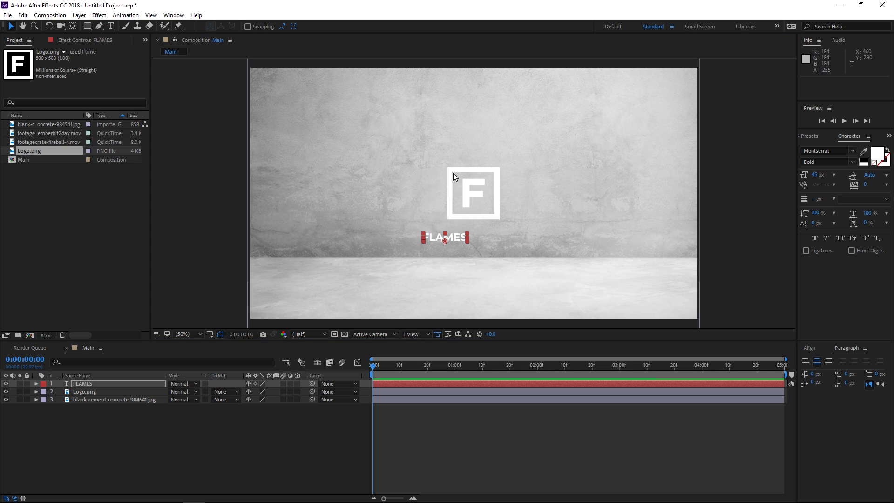
click(807, 350)
click(818, 370)
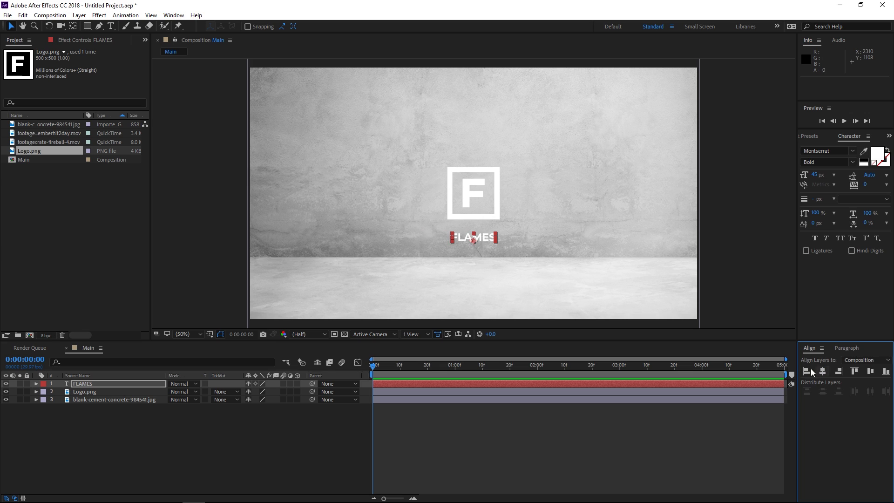
Step: Nudge the FLAMES text up closer to the logo, to a vertical position of 720
key(Up)
key(Up)
key(Up)
key(Up)
key(Up)
key(Up)
key(Up)
key(Up)
key(Up)
key(Up)
key(Up)
key(Up)
key(Up)
key(Up)
key(Up)
key(Up)
key(Up)
key(Up)
key(Up)
key(Up)
key(Up)
key(Up)
key(Up)
key(Up)
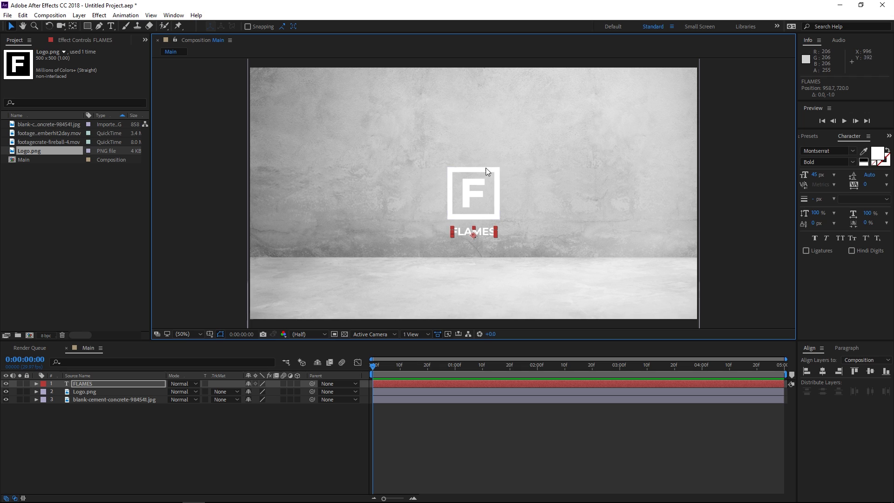
Step: Move the logo and the FLAMES text up together by about 28 px
shift+click(99, 391)
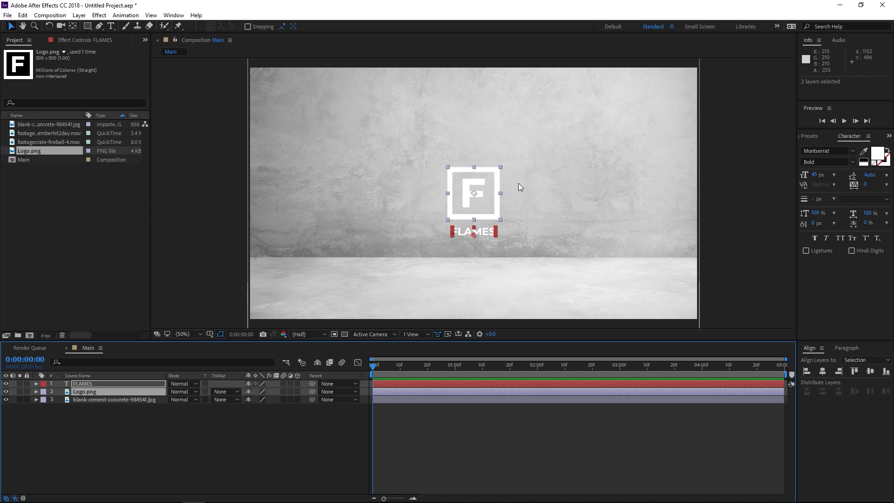
key(Up)
key(Up)
key(Up)
key(Up)
key(Up)
key(Up)
key(Up)
key(Up)
key(Up)
key(Up)
key(Up)
key(Up)
key(Up)
key(Up)
key(Up)
key(Up)
key(Up)
key(Up)
key(Up)
key(Up)
key(Up)
key(Up)
key(Up)
key(Up)
key(Up)
key(Up)
key(Up)
key(Up)
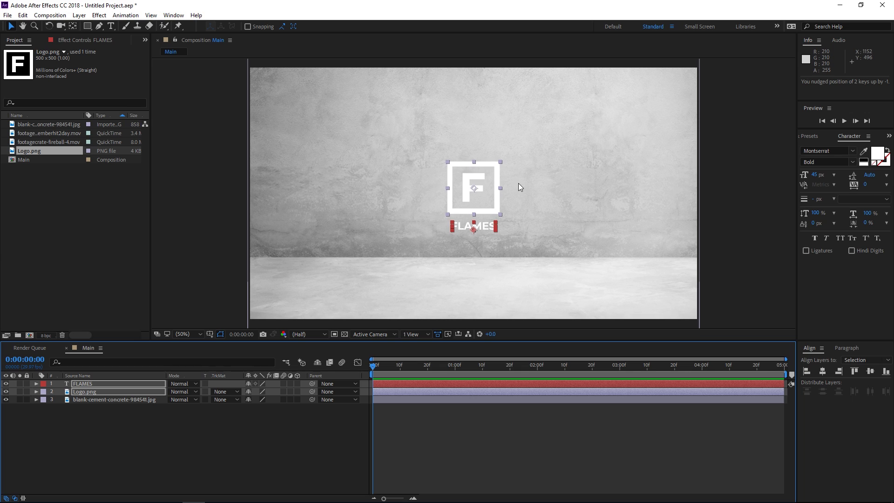
click(533, 194)
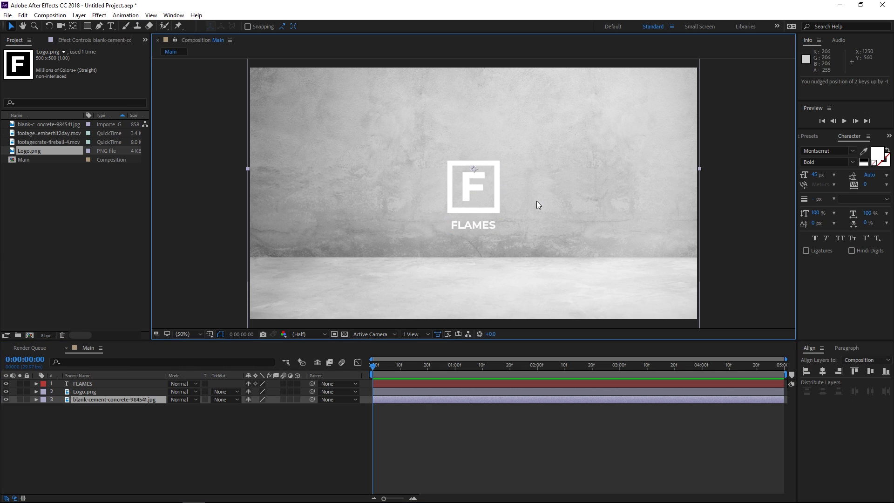
Step: Duplicate the FLAMES text layer and change the copy's fill color to a yellowish orange
click(92, 384)
key(ctrl+d)
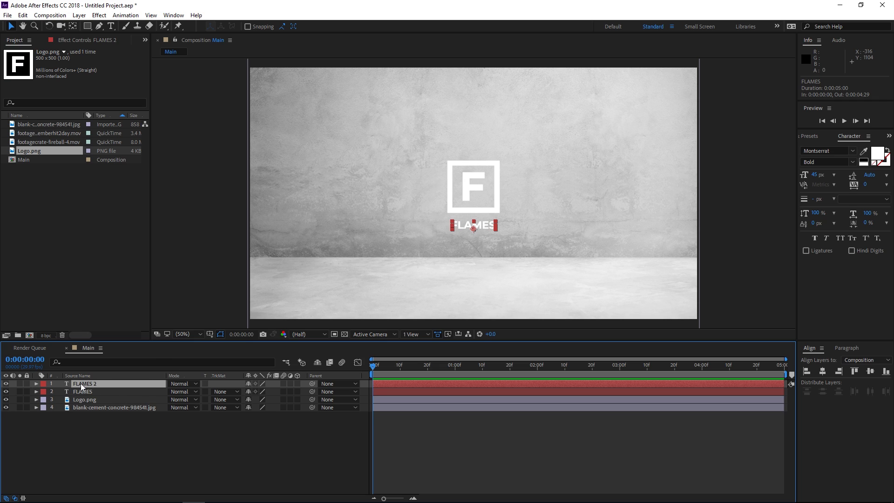
click(877, 153)
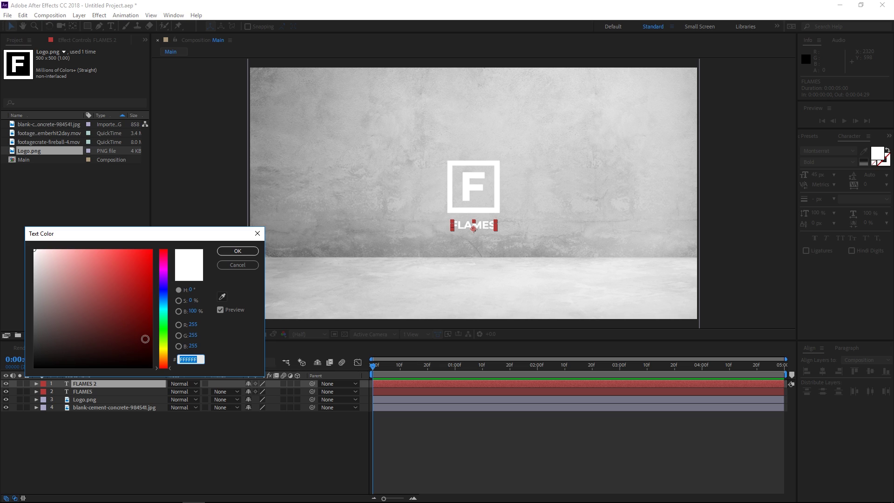
click(163, 359)
drag(108, 261, 138, 253)
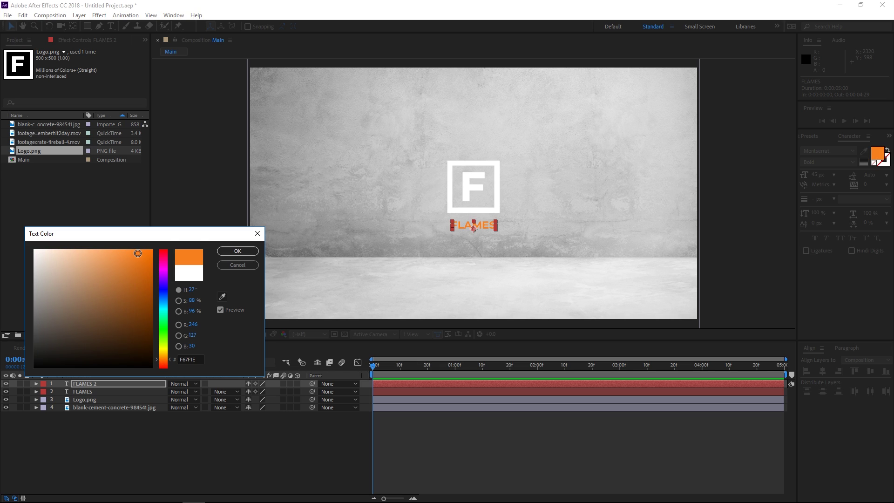
click(164, 357)
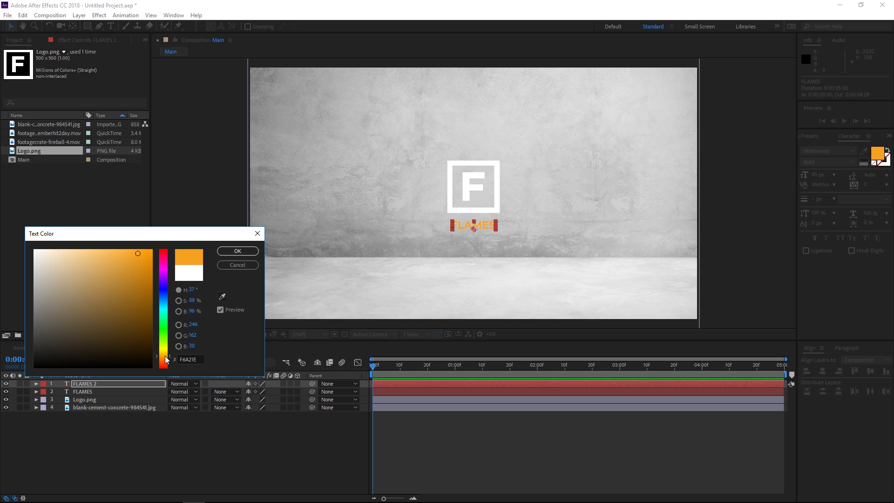
drag(136, 256, 130, 253)
click(237, 251)
Step: Place the orange FLAMES 2 layer directly beneath the white FLAMES layer
click(101, 384)
drag(97, 383, 113, 392)
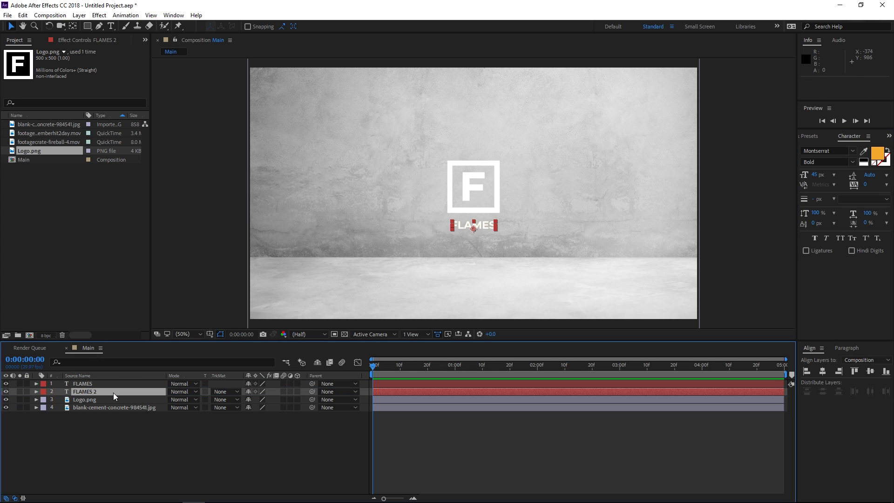
click(96, 383)
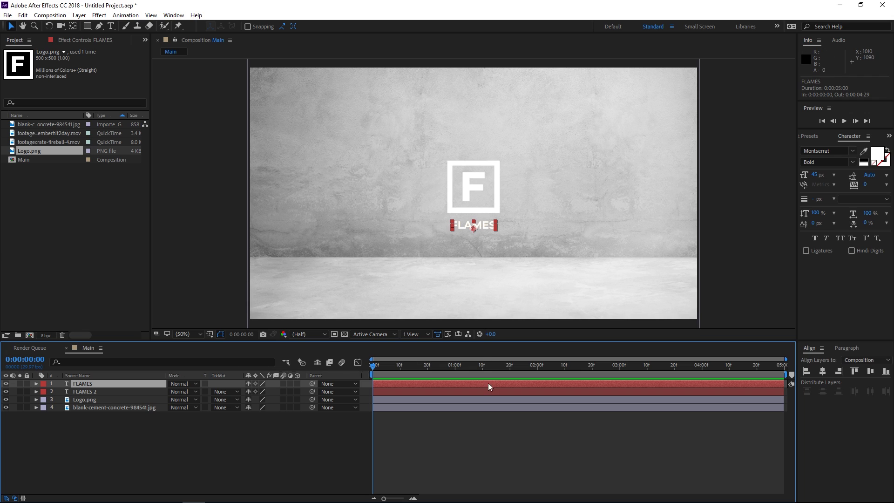
click(492, 442)
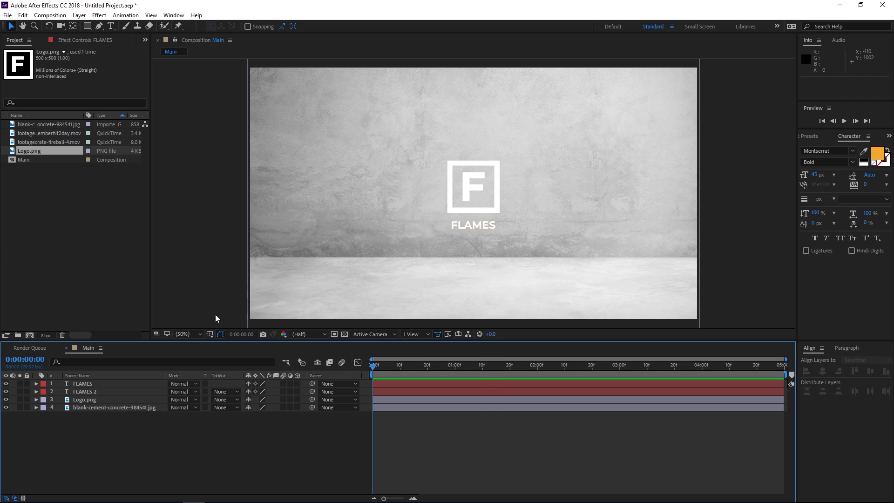
Step: Apply Brightness & Contrast to the concrete background layer with brightness -150 and contrast 100
click(122, 404)
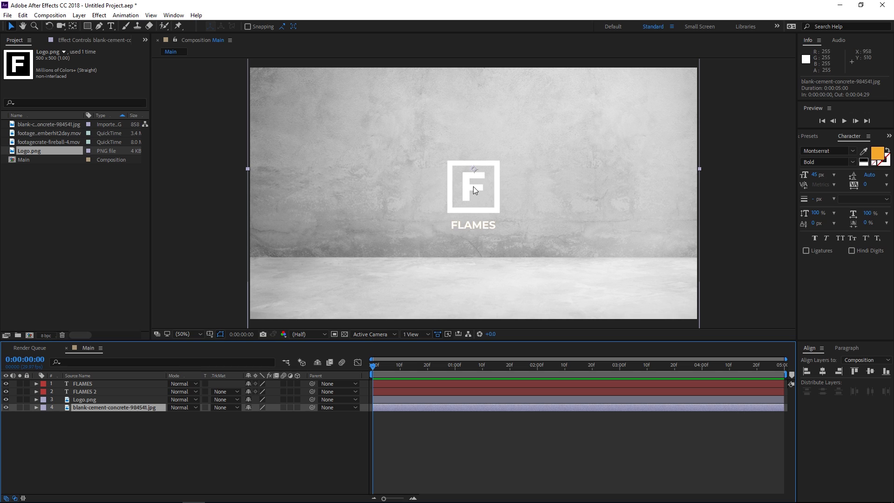
click(804, 138)
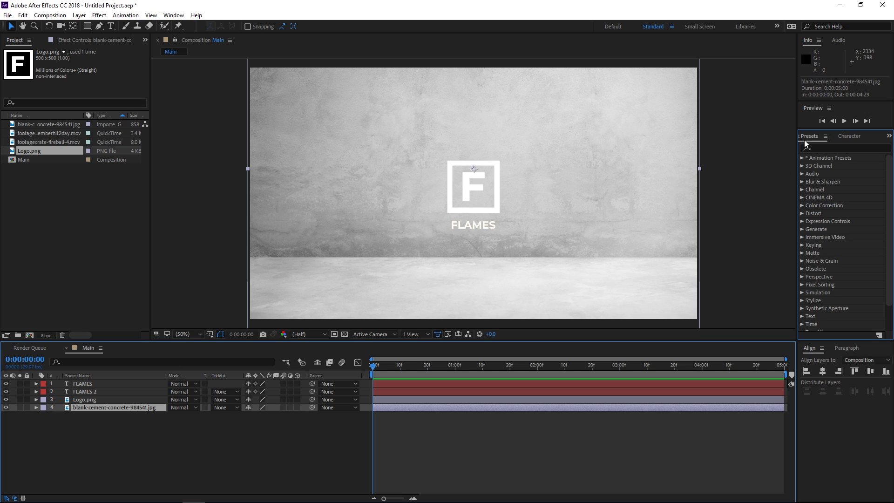
click(816, 147)
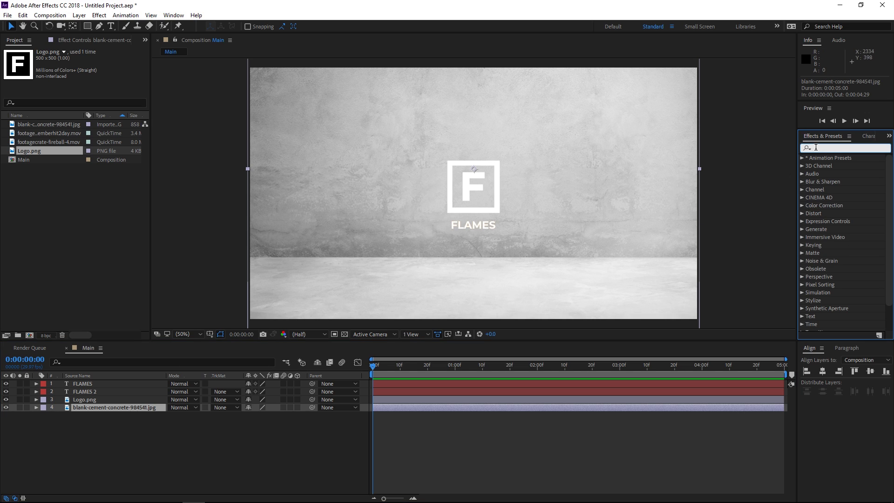
text(brig)
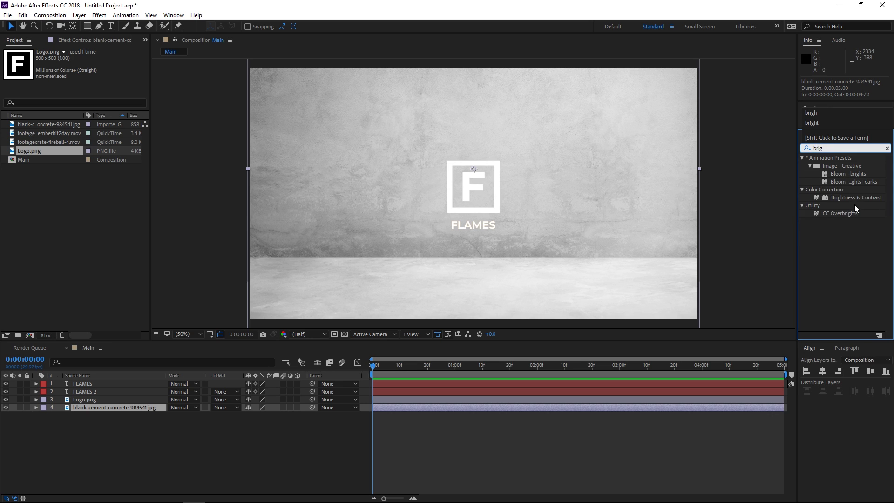
drag(839, 197, 498, 149)
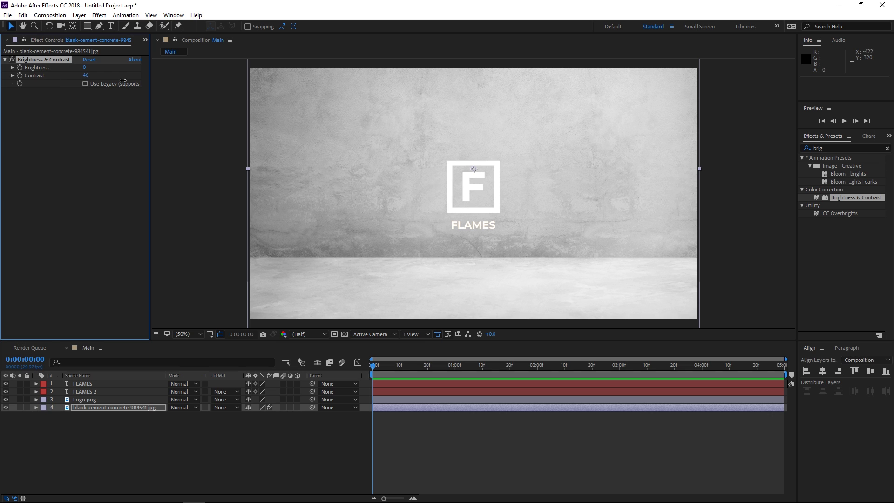
drag(83, 75, 116, 82)
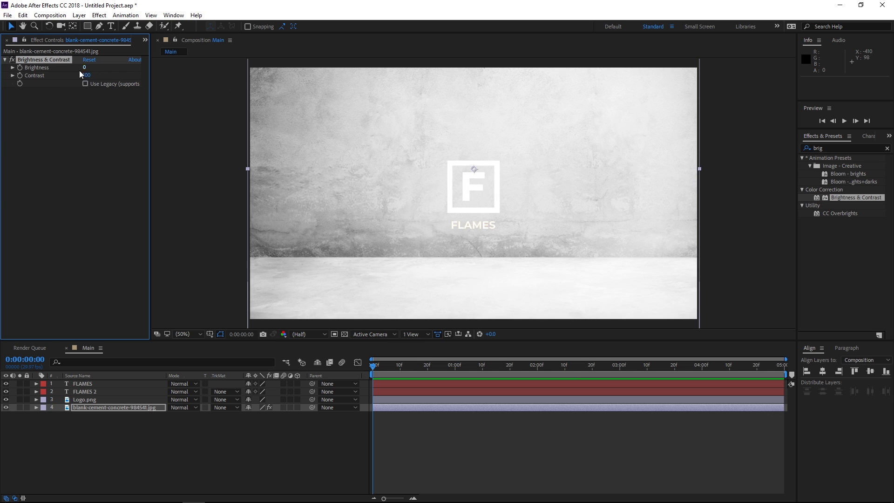
drag(84, 67, 12, 67)
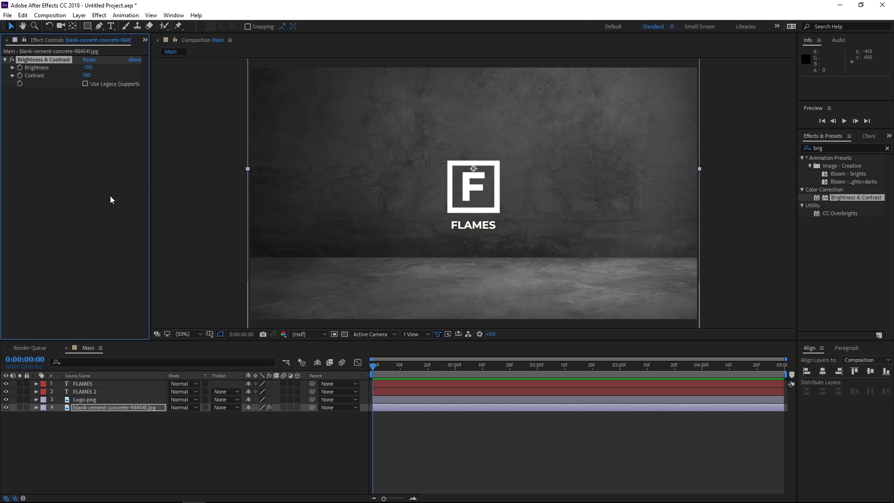
Step: Duplicate the background's Brightness & Contrast effect and set the copy to brightness -120 and contrast 80
click(63, 203)
click(38, 60)
key(ctrl+d)
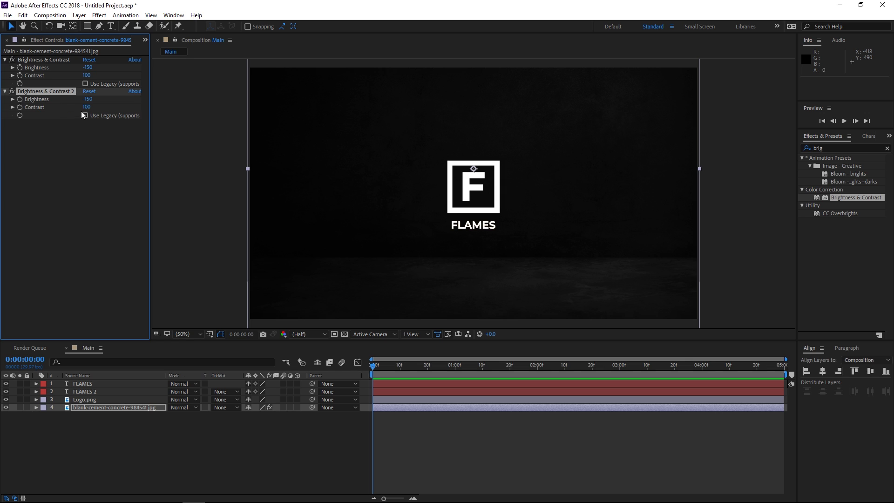
click(95, 142)
click(88, 99)
text(-)
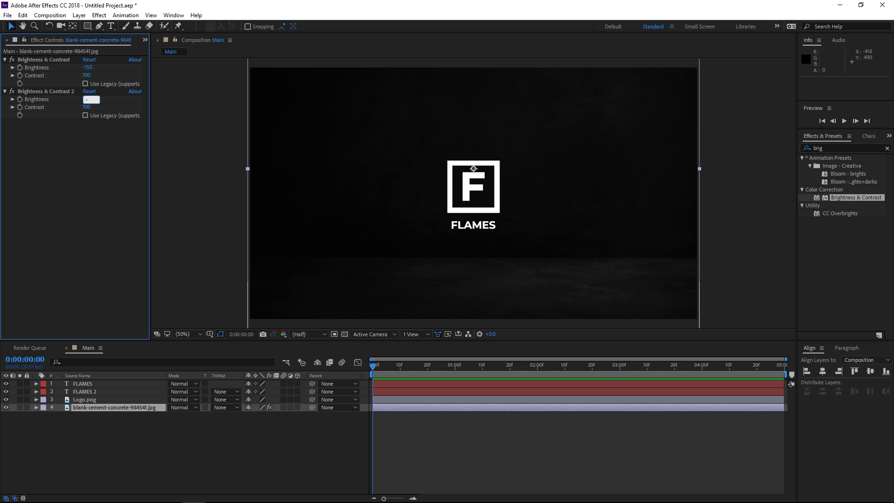
text(120)
key(Return)
click(87, 106)
text(80)
key(Return)
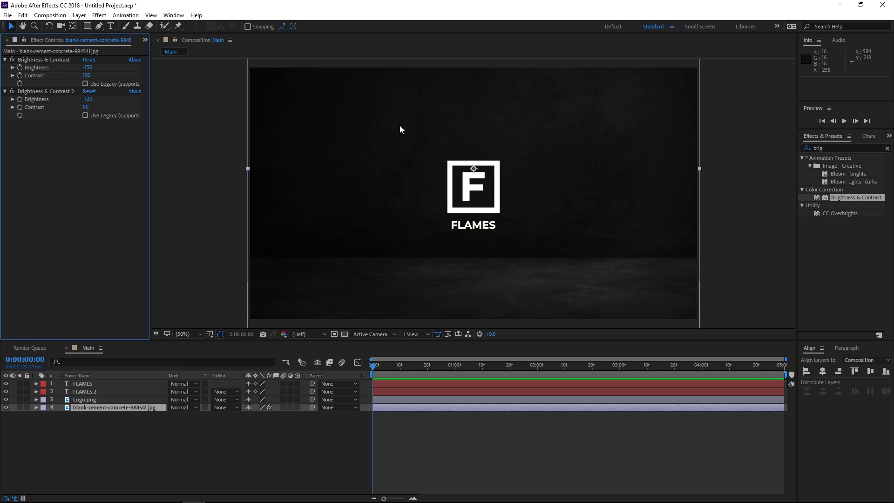
Step: Add a Tritone effect to the concrete background, placed after Brightness & Contrast 2
click(887, 149)
text(ti)
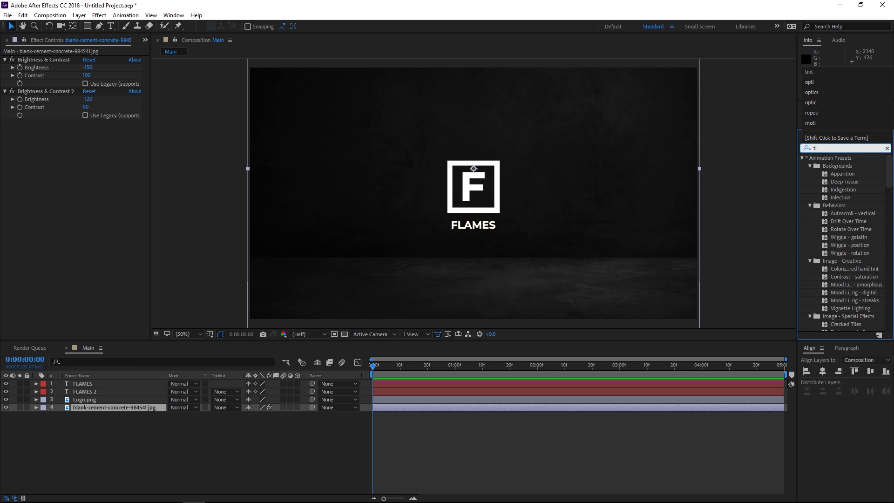
key(BackSpace)
text(r)
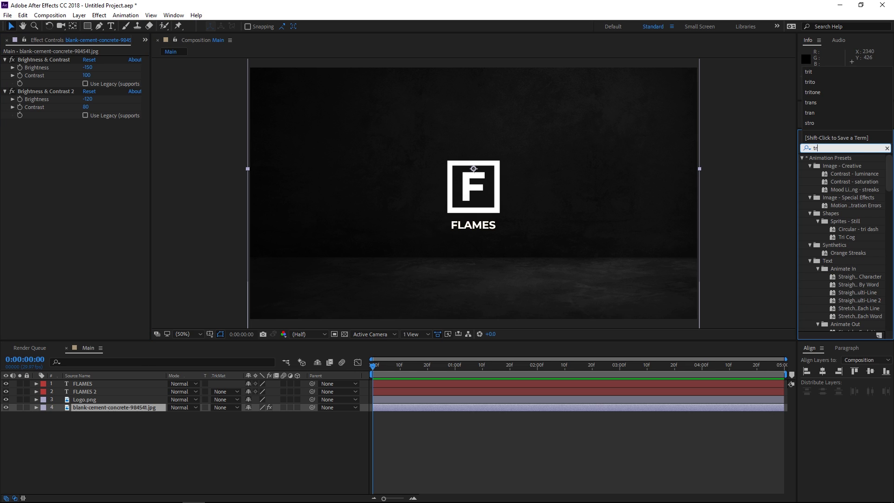
text(it)
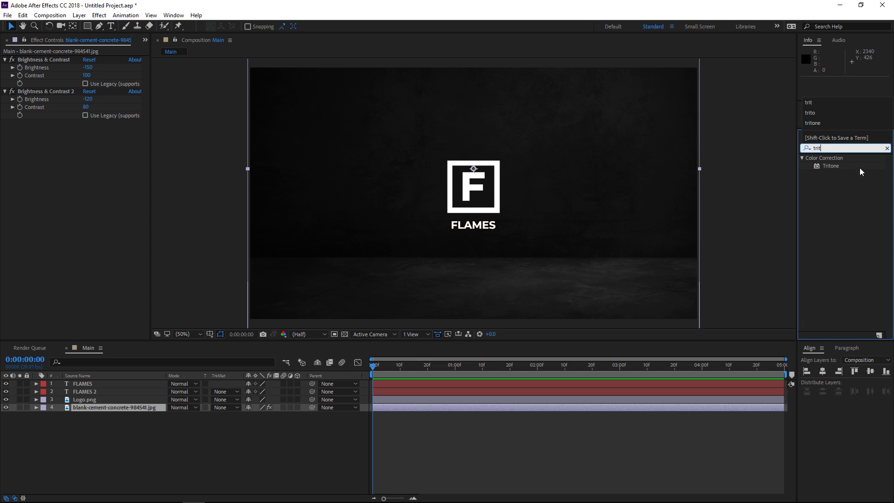
click(832, 167)
drag(836, 171, 122, 162)
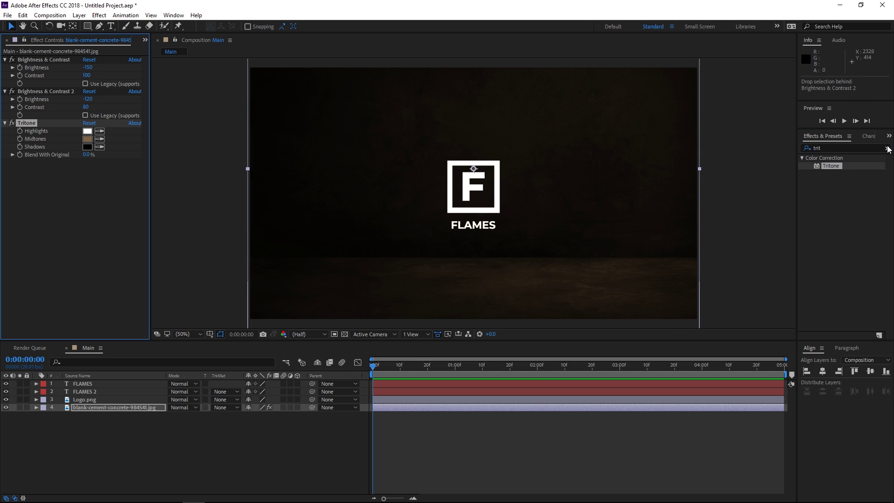
click(886, 148)
Step: Change the Tritone midtones color to a saturated orange, C16D10
click(87, 139)
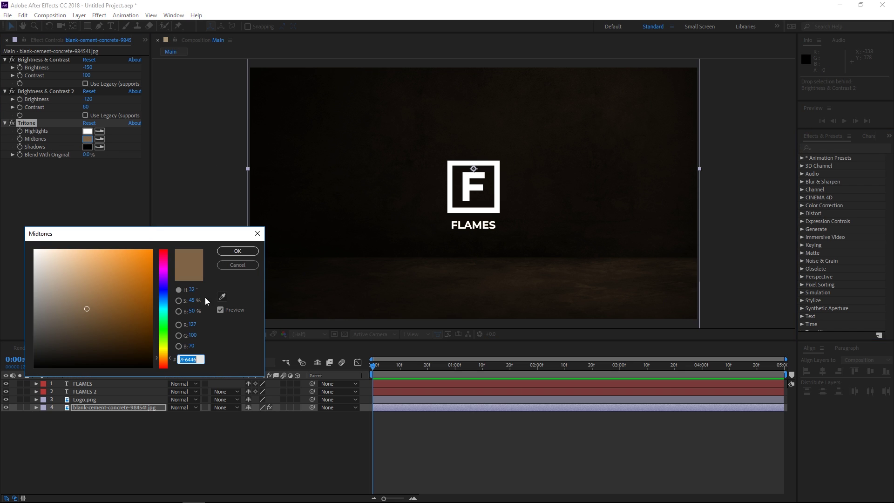
mouse_move(135, 311)
mouse_down()
mouse_move(134, 271)
mouse_move(143, 278)
mouse_up()
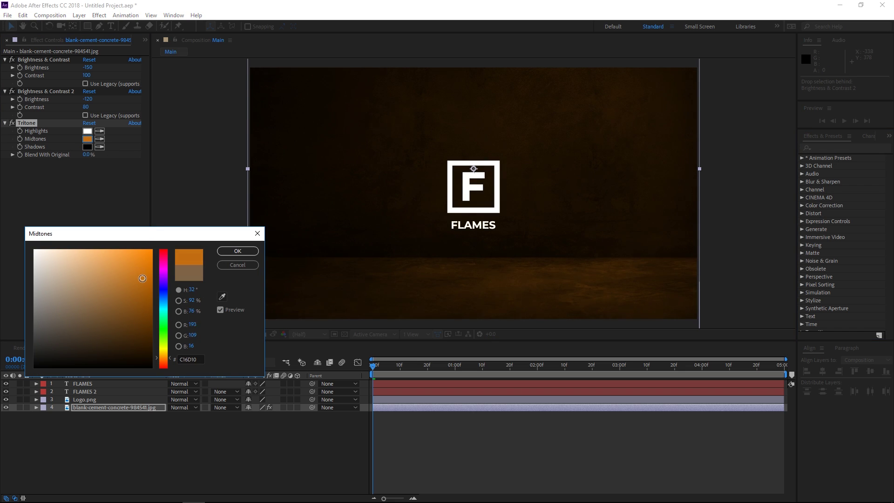
click(238, 251)
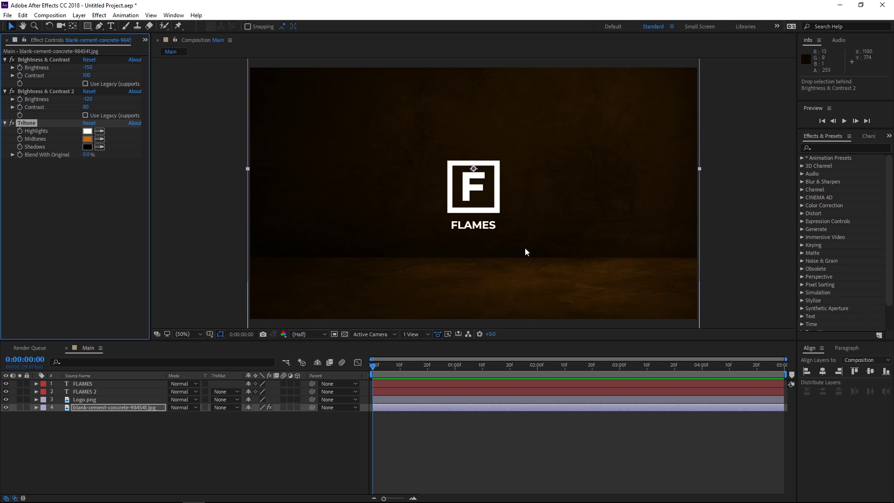
Step: Add the ember and fireball footage to the Main composition above the FLAMES text layers
click(145, 40)
click(152, 55)
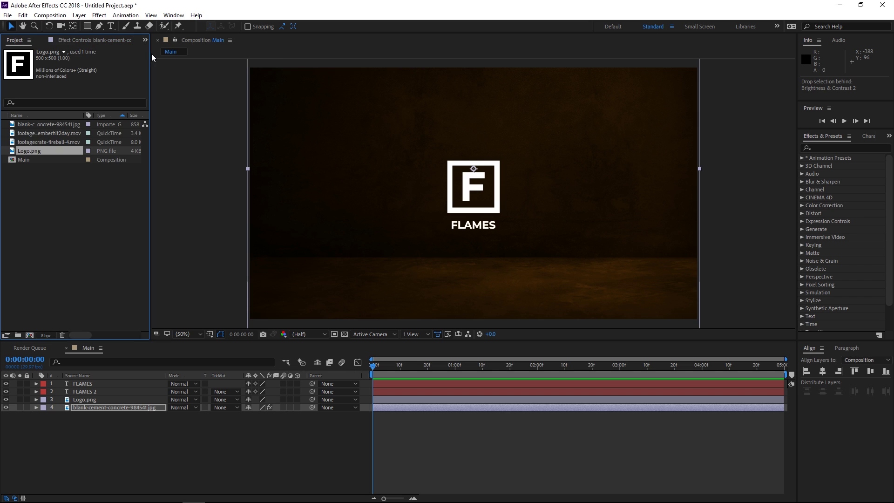
shift+click(43, 142)
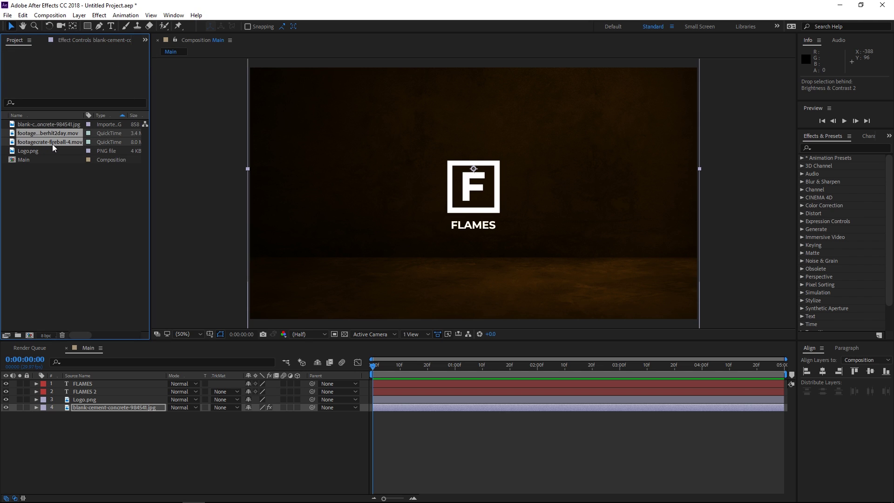
drag(30, 133, 115, 381)
click(431, 441)
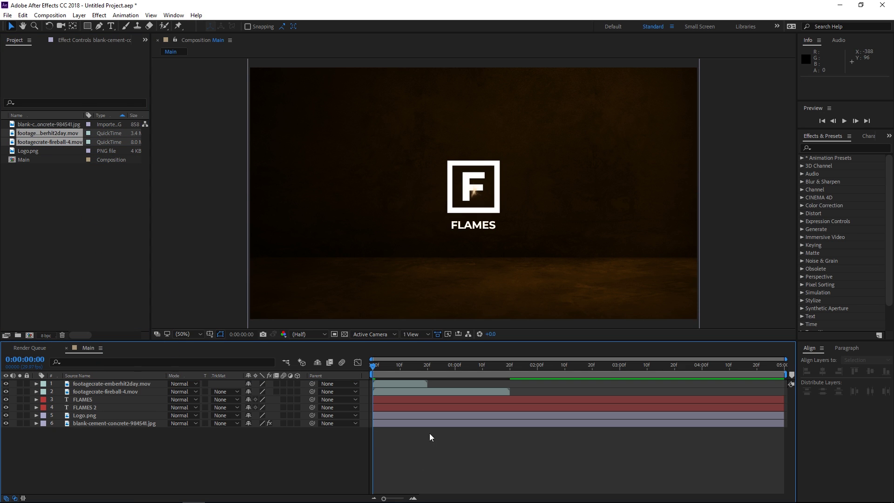
Step: Shift the fireball layer in time so that it starts at 0:00:00:20
drag(372, 365, 426, 371)
click(95, 392)
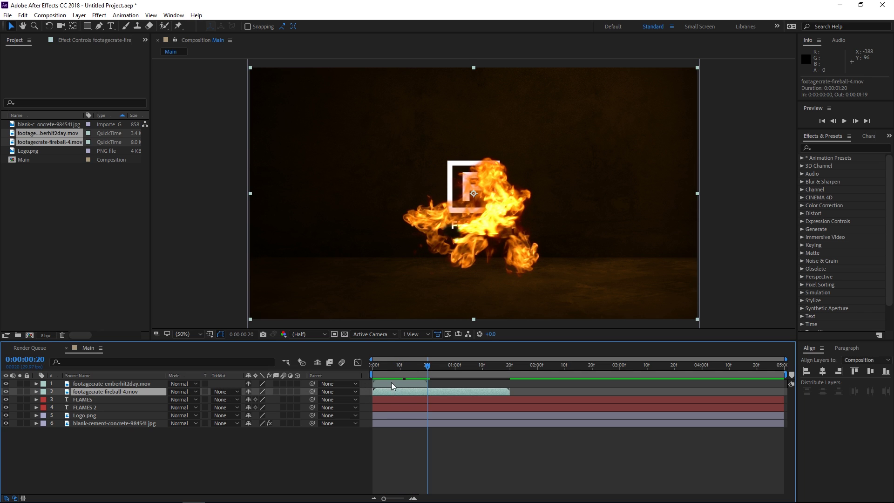
drag(378, 391, 501, 370)
Step: Scale the fireball layer to 125%
key(s)
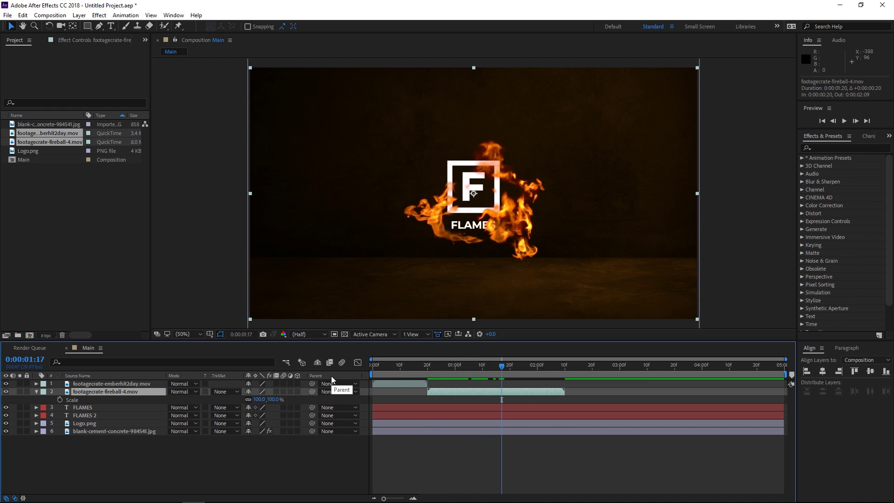
click(255, 400)
text(125)
key(Return)
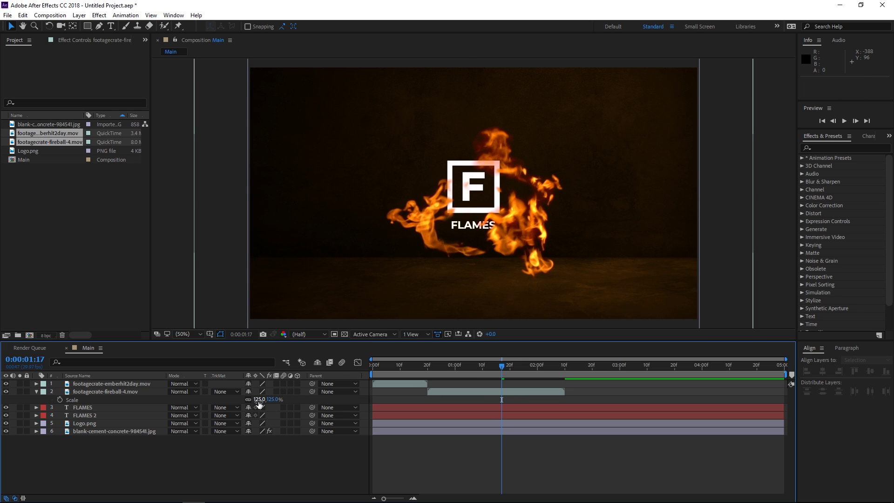
Step: Move the fireball up over the logo, to a position of about 966, 424
drag(442, 369, 435, 368)
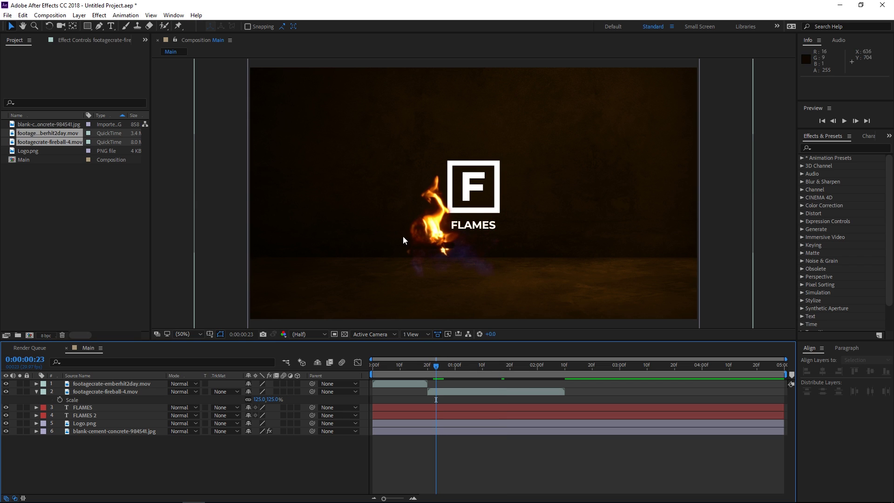
click(441, 238)
drag(447, 240, 444, 214)
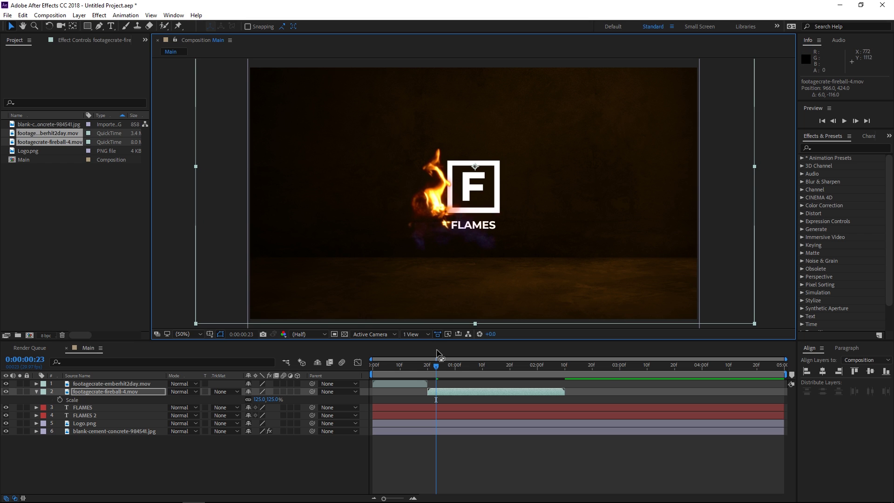
Step: Shift the ember layer in time so that it starts at about 0:00:00:23, just after the fireball
drag(436, 364, 476, 370)
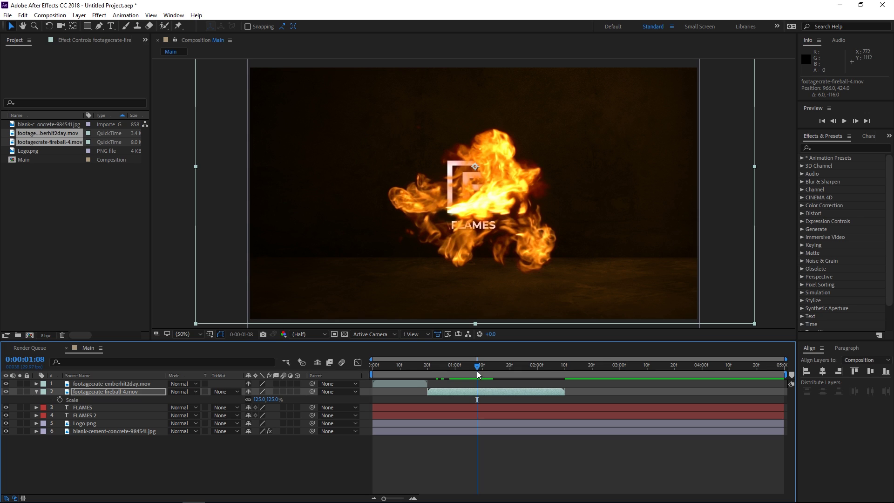
click(398, 385)
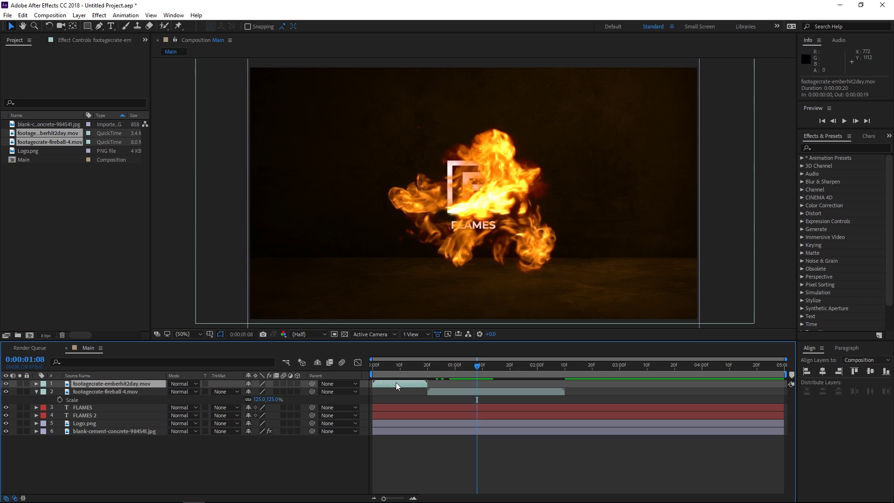
drag(390, 381, 445, 370)
Step: Move the ember footage to a position of about 844, 622, slightly below and to the left of the logo's center
click(430, 390)
drag(494, 186, 507, 153)
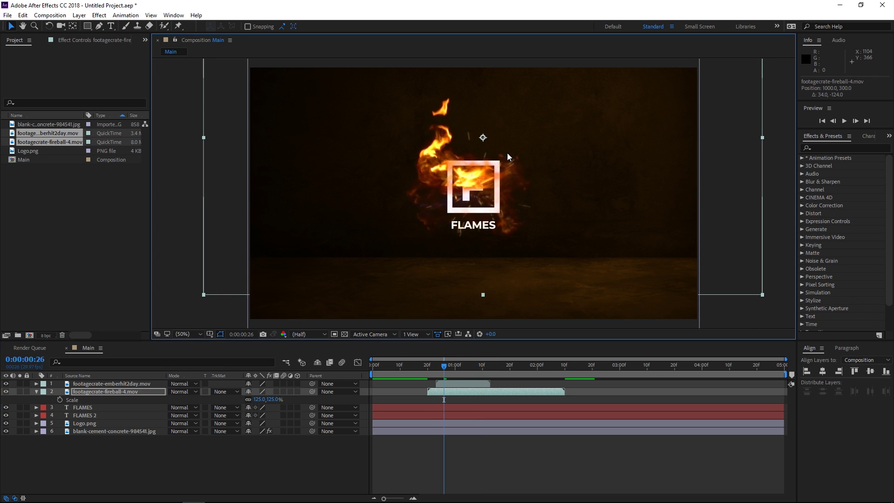
click(456, 384)
mouse_move(492, 199)
mouse_down()
mouse_move(552, 194)
mouse_move(481, 207)
mouse_move(496, 209)
mouse_up()
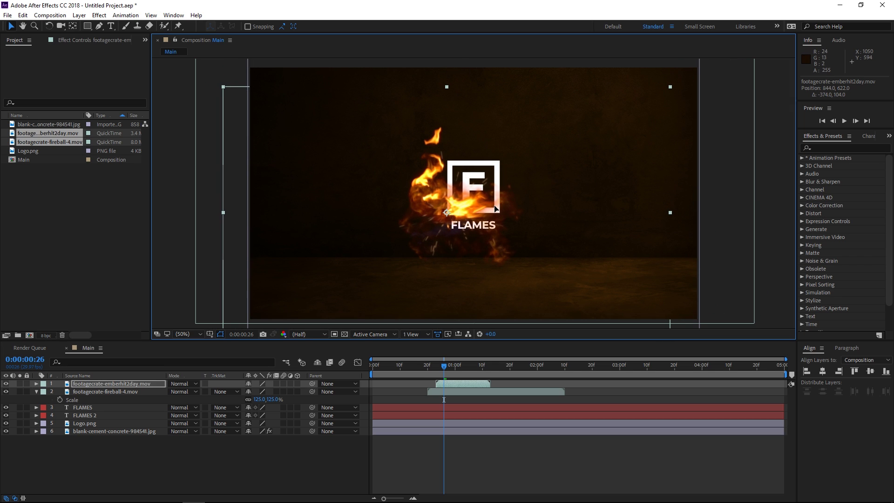
Step: Preview the fireball and ember animation from 0:00:00:17
click(421, 364)
key(space)
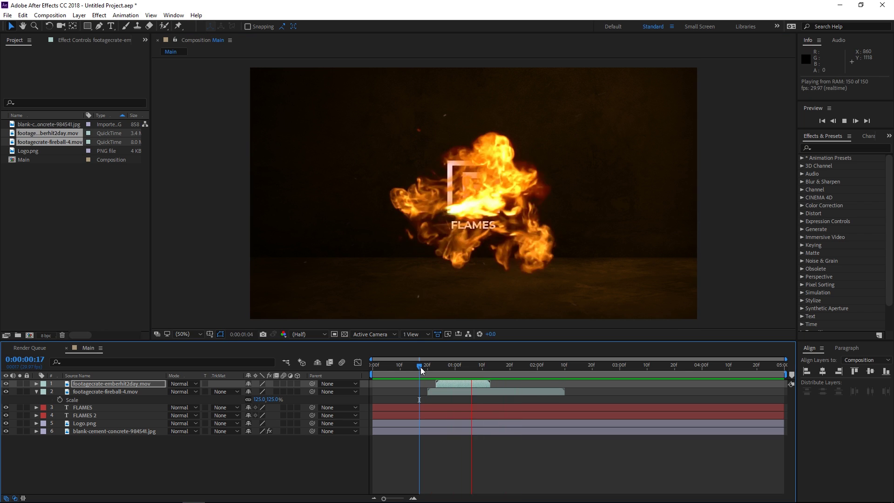
key(space)
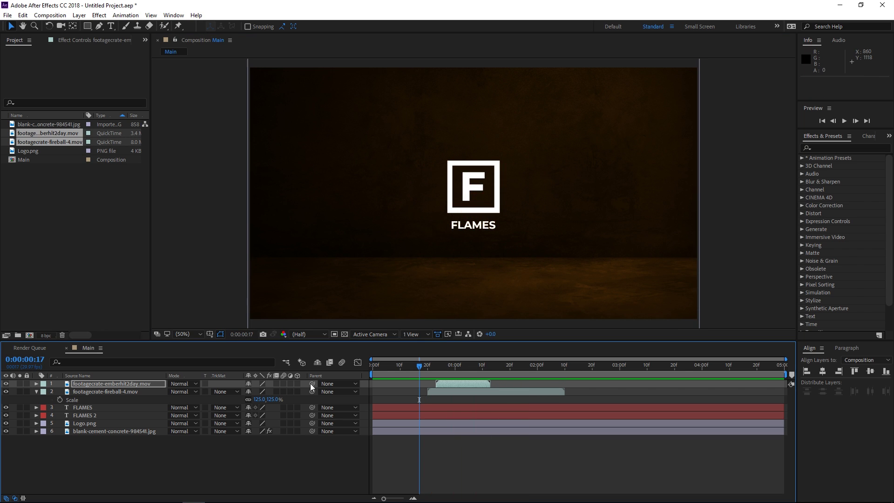
Step: Duplicate the fireball layer and rename the copy Matte
click(113, 392)
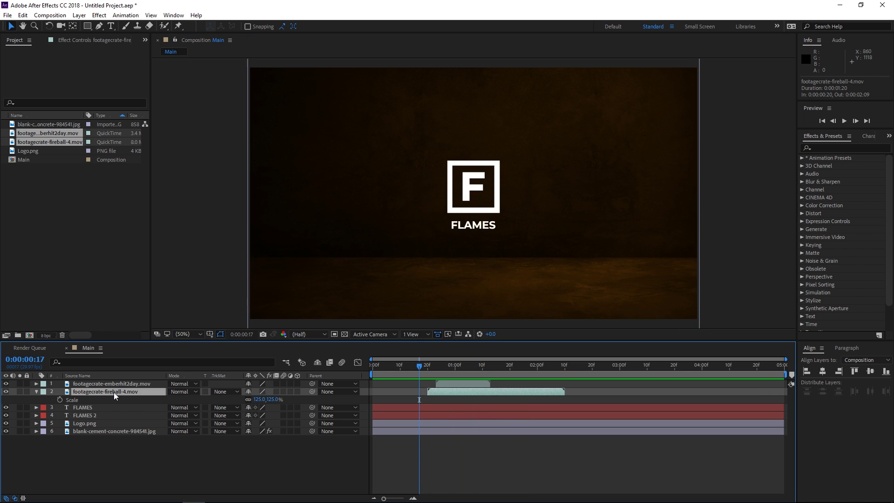
click(35, 391)
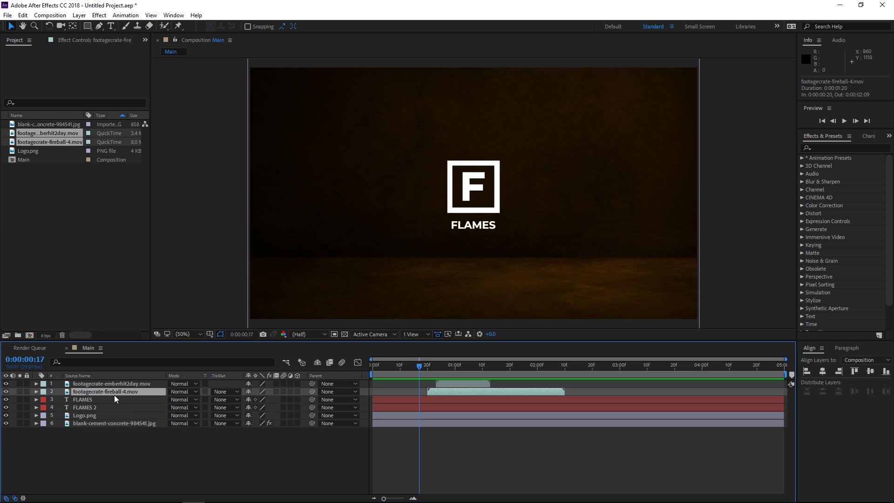
key(ctrl+d)
right_click(108, 392)
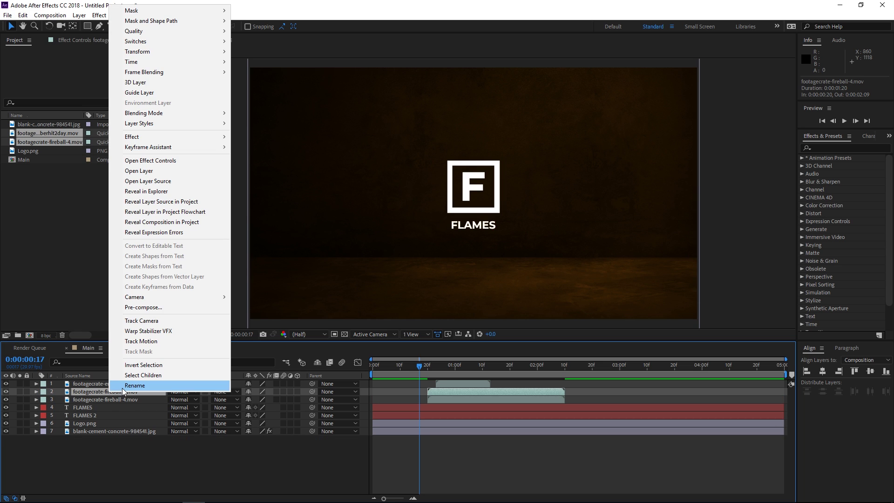
click(126, 386)
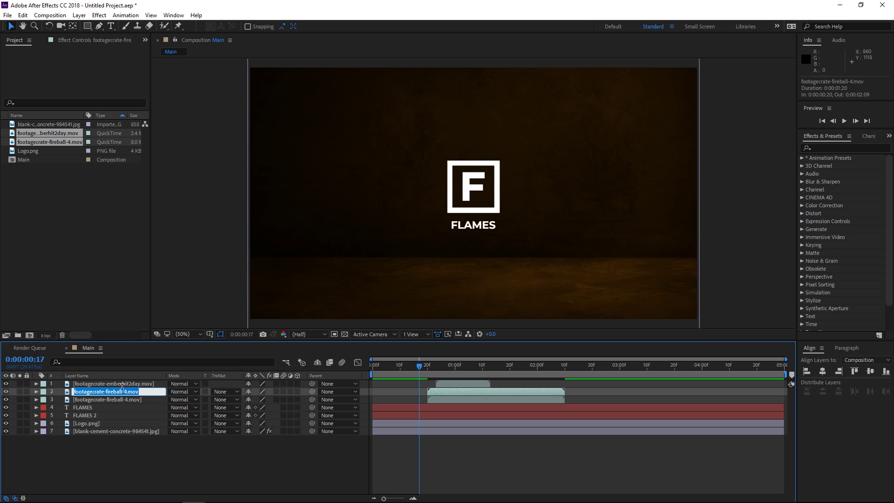
text(Matte)
key(Return)
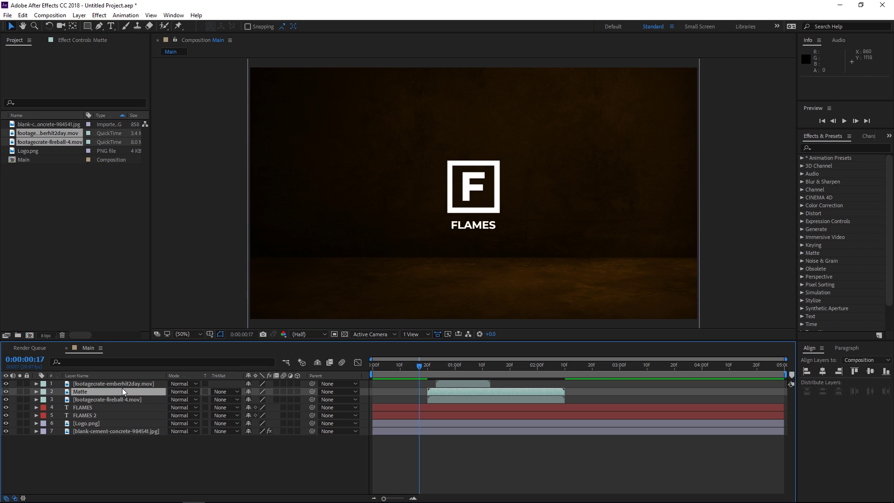
Step: Move the Matte layer directly above the logo layer and split the logo layer at 0:00:01:04
drag(113, 392, 113, 417)
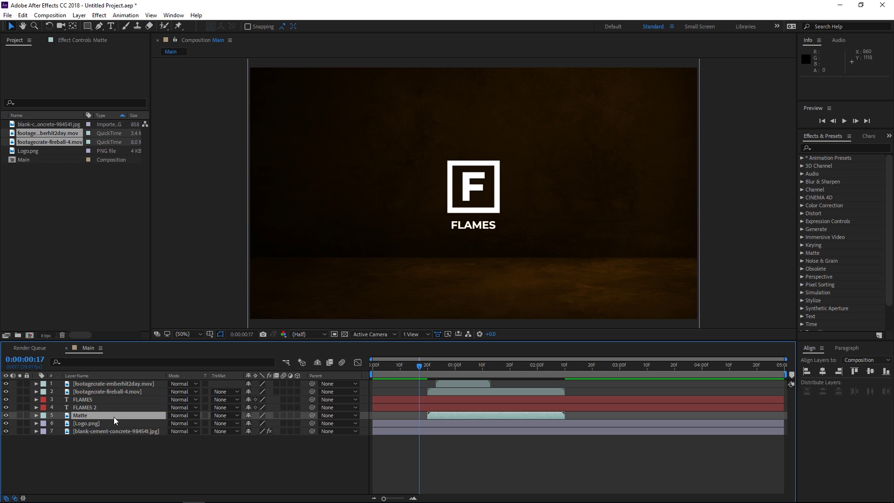
drag(423, 367, 466, 368)
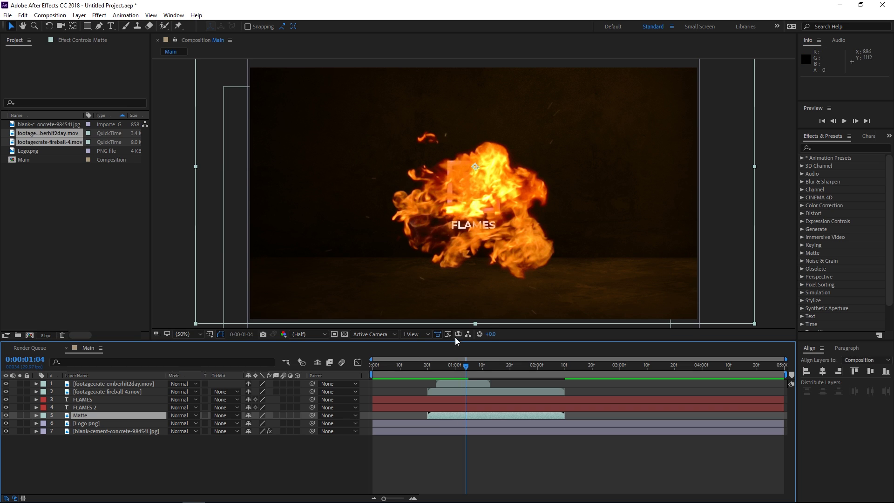
click(475, 423)
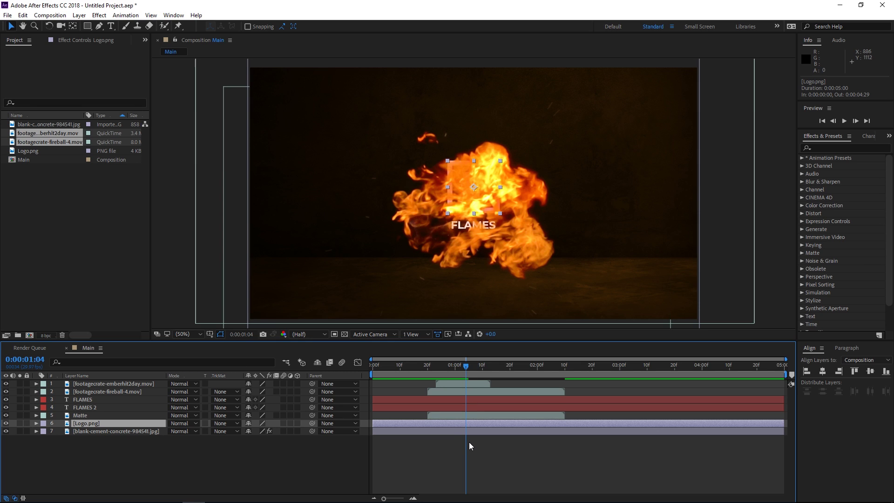
key(ctrl+shift+d)
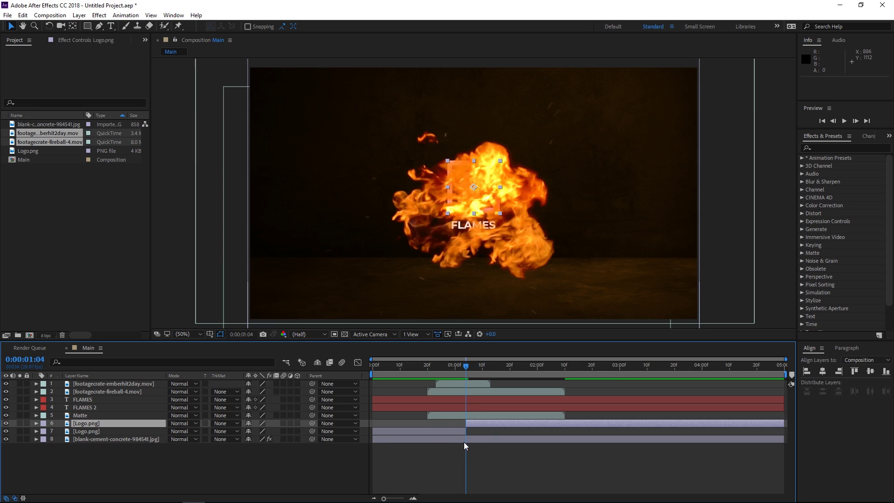
Step: Place the earlier logo segment directly beneath Matte and set its track matte to Alpha Matte "Matte"
click(91, 431)
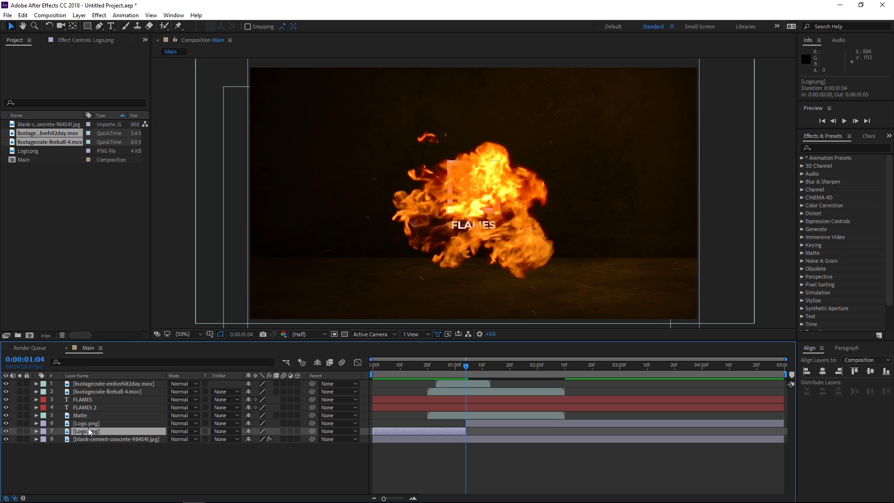
drag(89, 429, 92, 417)
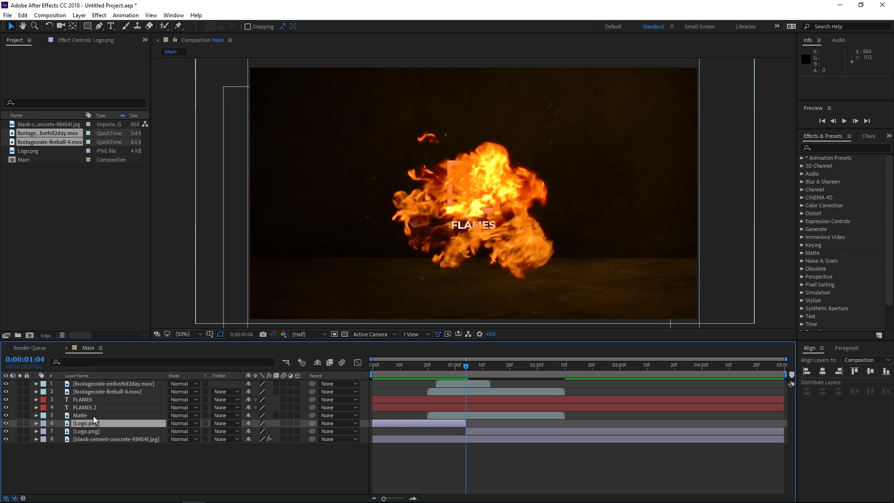
click(221, 422)
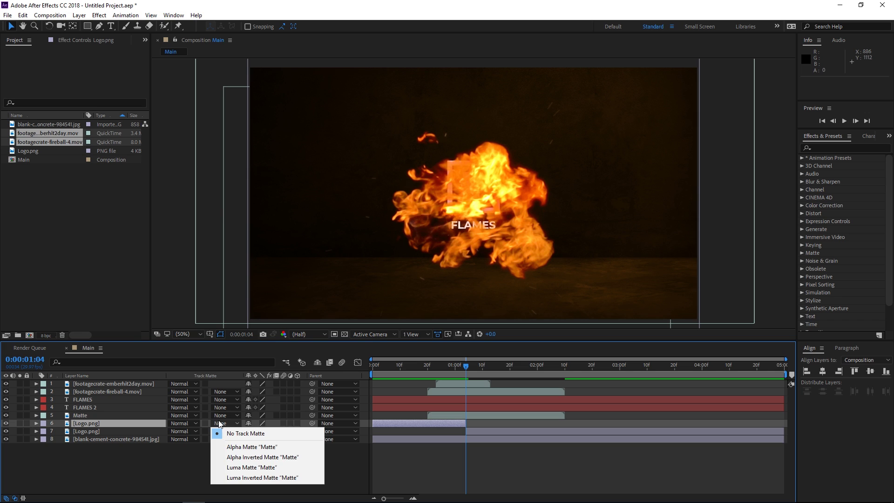
click(216, 448)
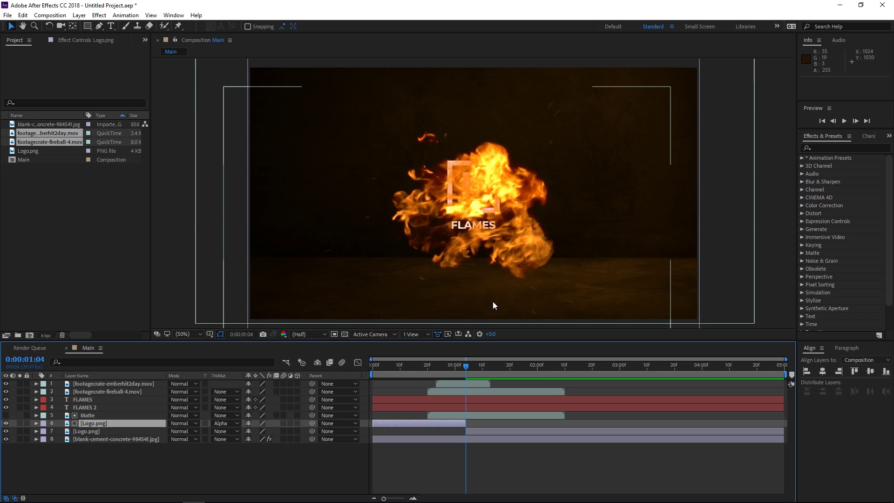
drag(465, 366, 449, 372)
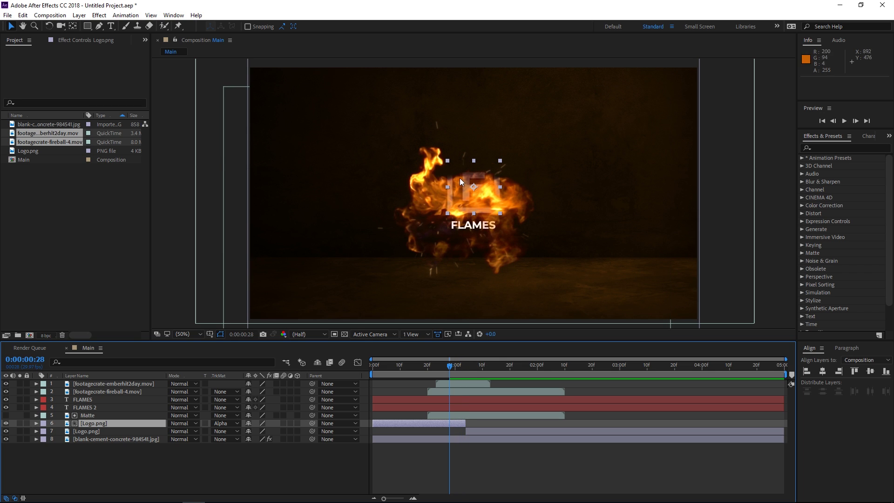
Step: Trim the start of both FLAMES text layers to 0:00:01:15
drag(451, 367, 496, 373)
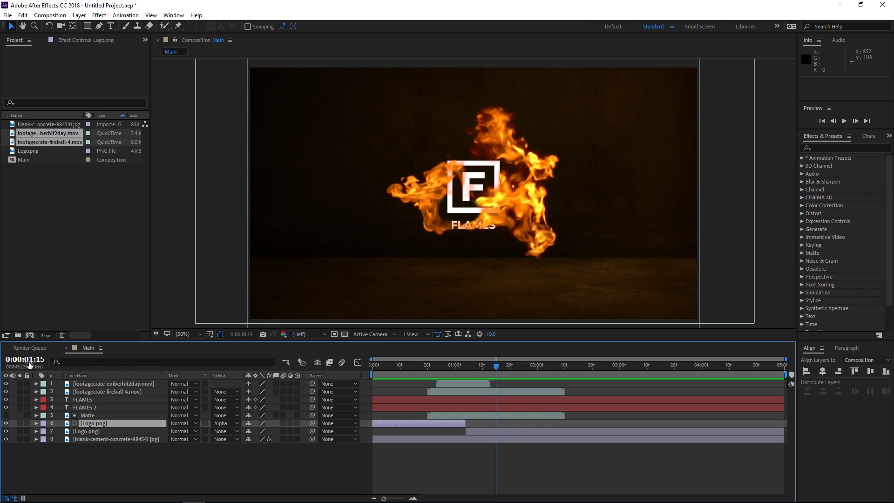
click(465, 400)
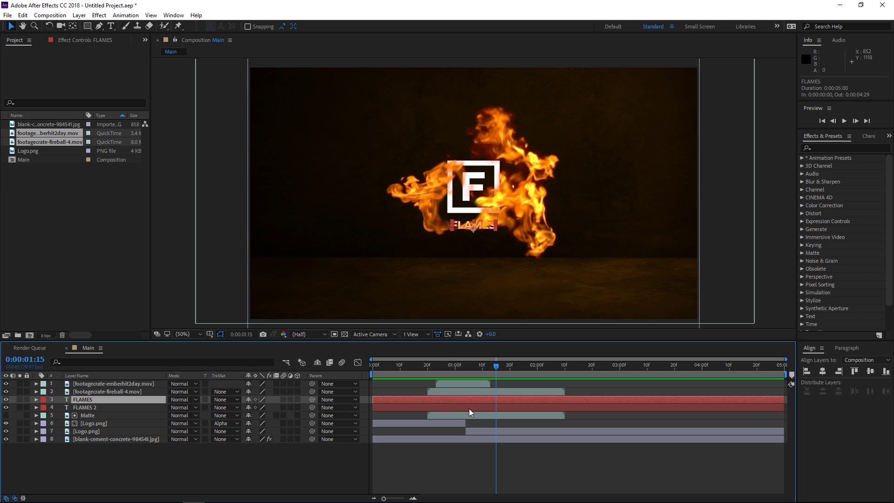
shift+click(468, 408)
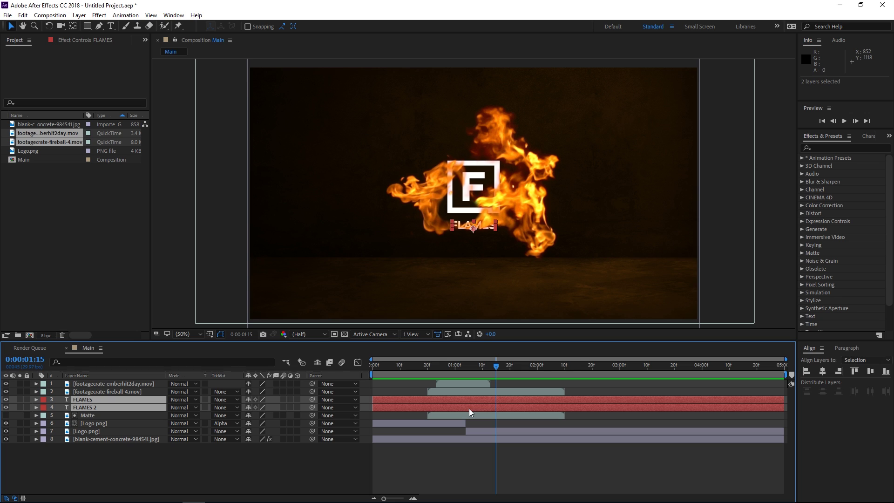
key(alt+bracketleft)
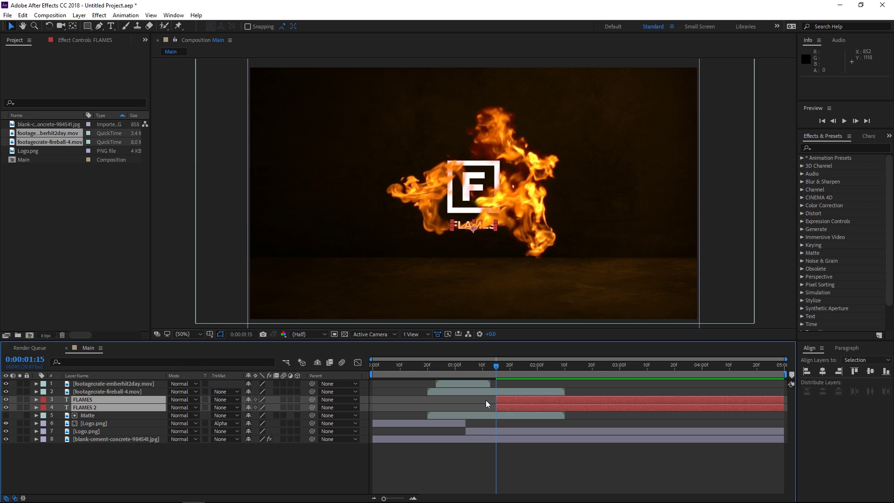
click(485, 400)
Step: Find the Roughen Edges effect and apply it to the upper FLAMES text layer
click(819, 148)
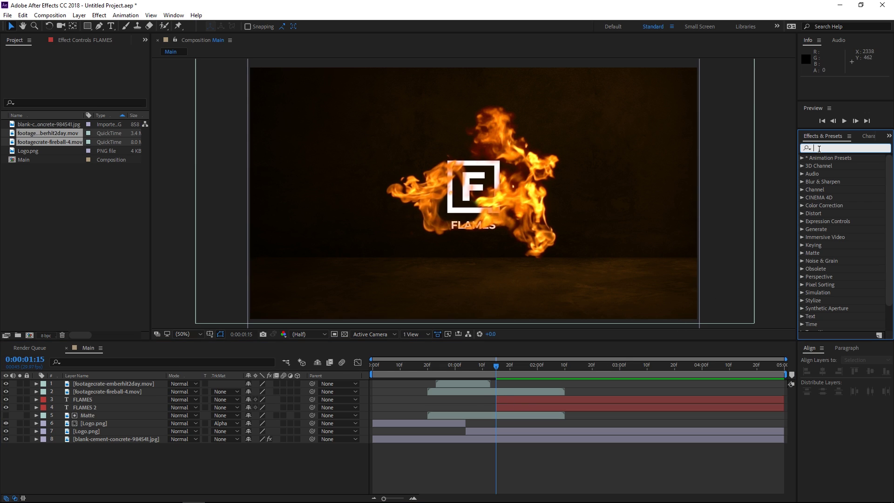
text(rough)
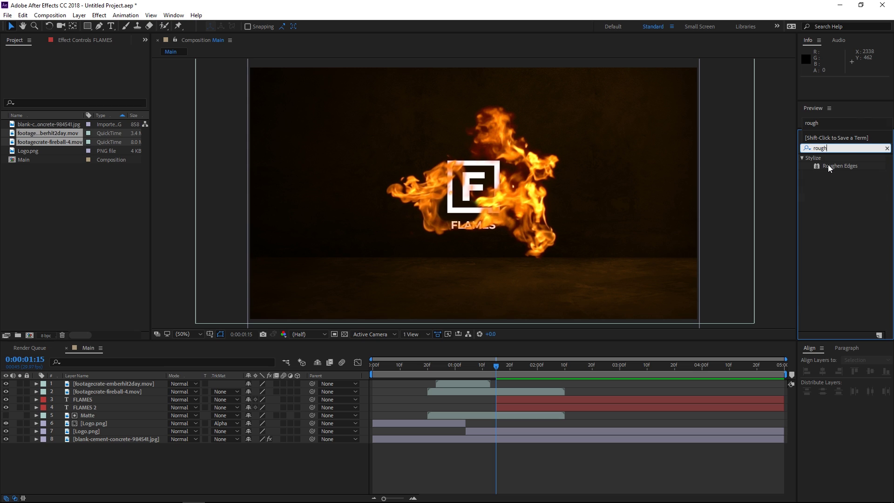
drag(828, 165, 504, 400)
click(887, 148)
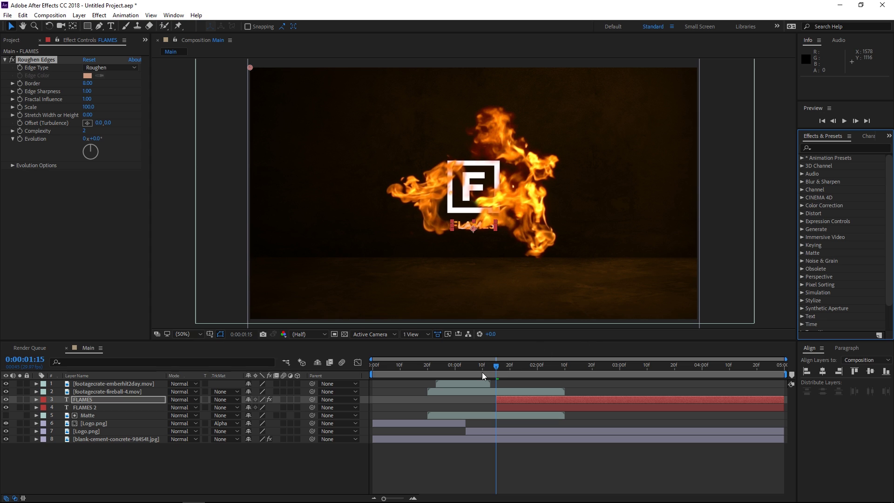
Step: Raise the Roughen Edges Border to 50.40 and keyframe it at 0:00:01:15
drag(496, 368, 529, 368)
key(period)
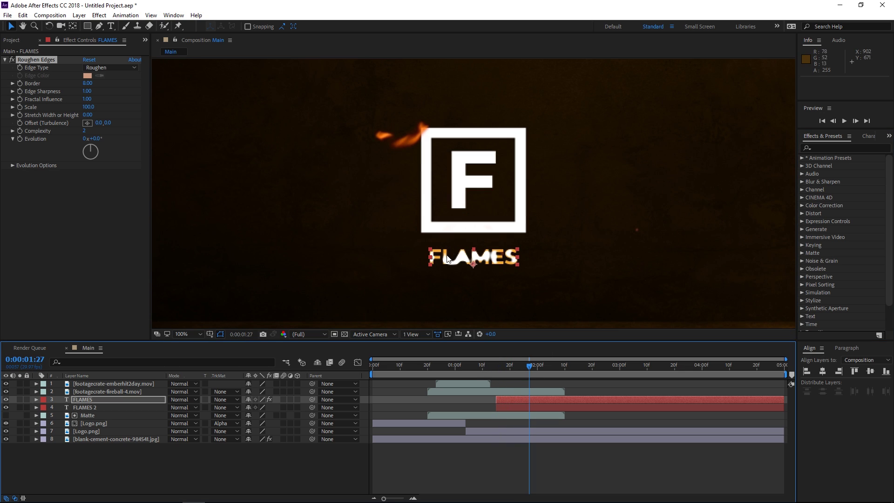
key(comma)
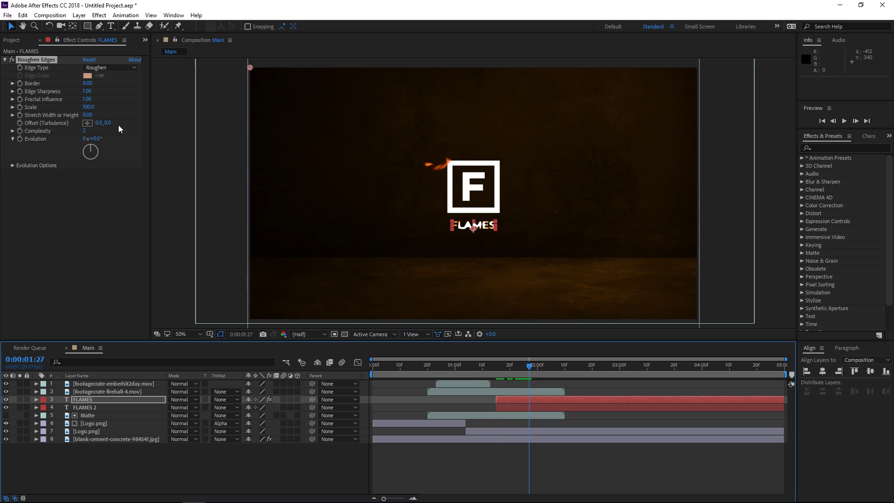
drag(86, 83, 290, 86)
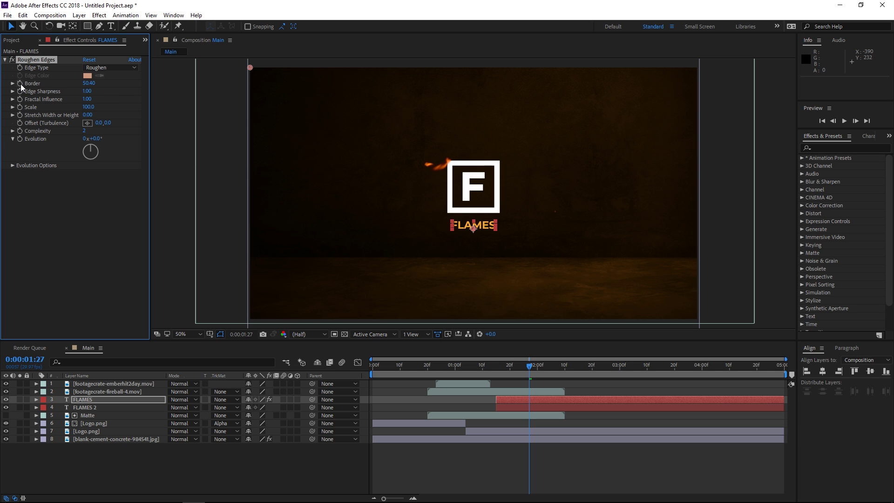
click(496, 368)
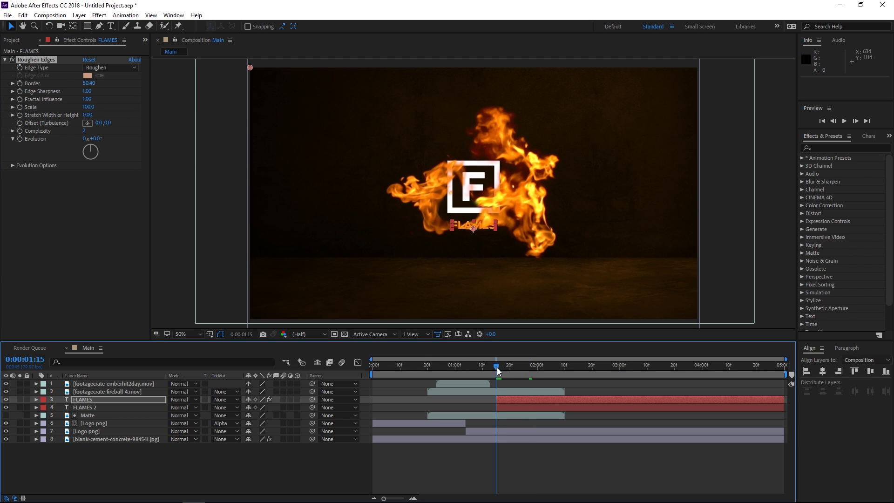
click(21, 83)
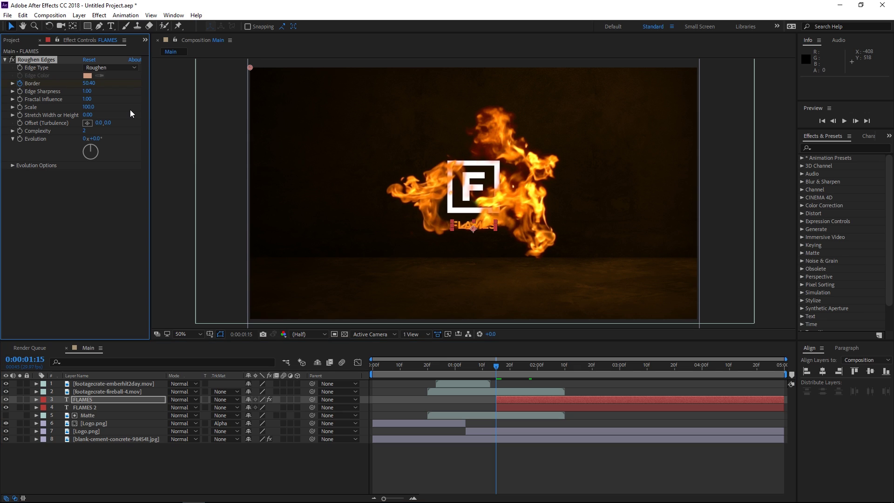
Step: Add a second Border keyframe with a value of 0 at 0:00:02:00
key(shift+Page_Down)
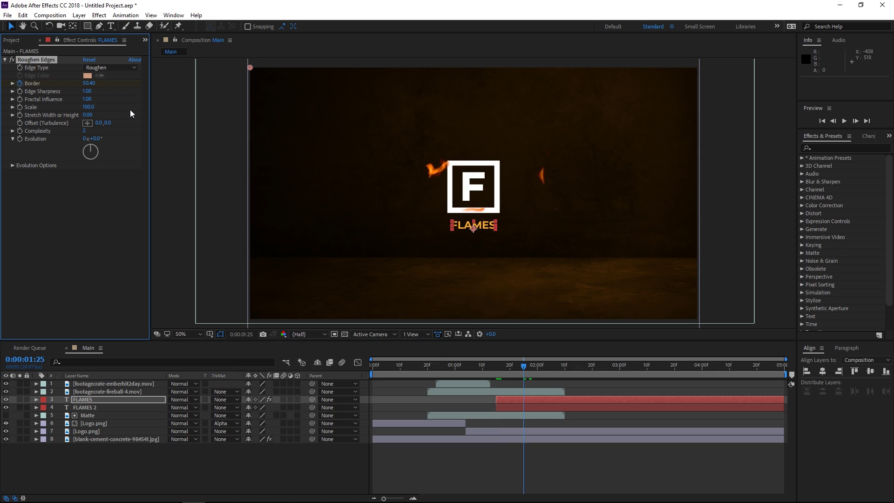
key(Page_Down)
key(Page_Down)
key(Page_Down)
key(Page_Down)
key(Page_Down)
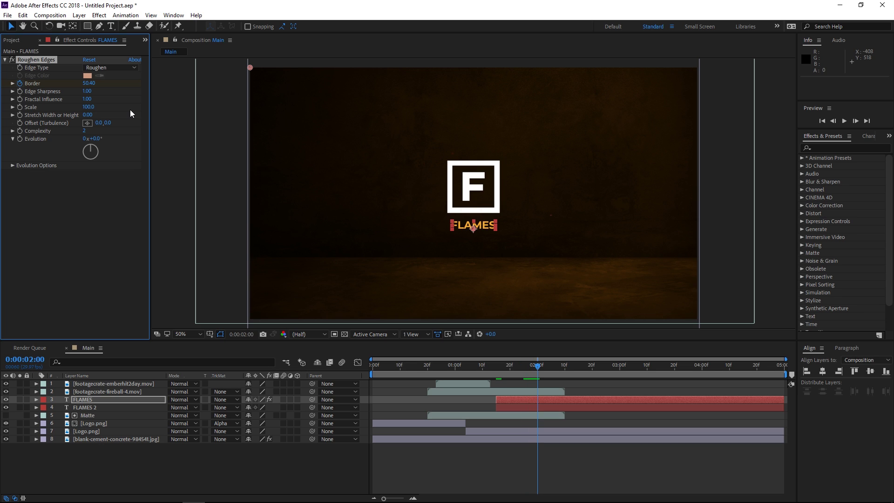
click(93, 87)
text(0)
click(119, 88)
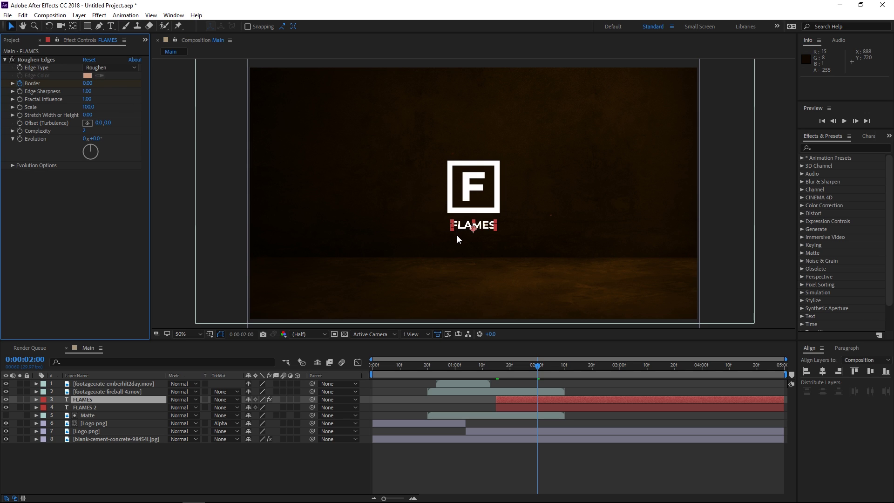
Step: Reveal the FLAMES layer's keyframes, set the Border keyframe at 0:00:01:15 to 40 and preview the text animation
key(u)
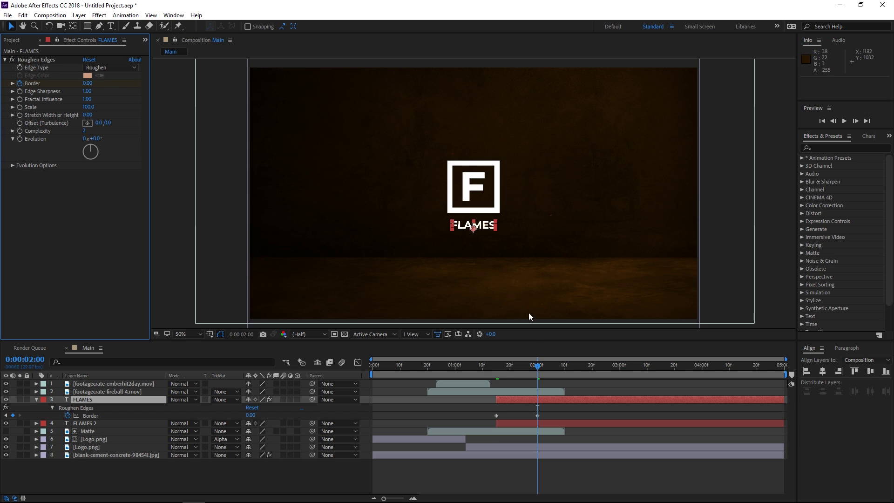
click(497, 365)
click(498, 375)
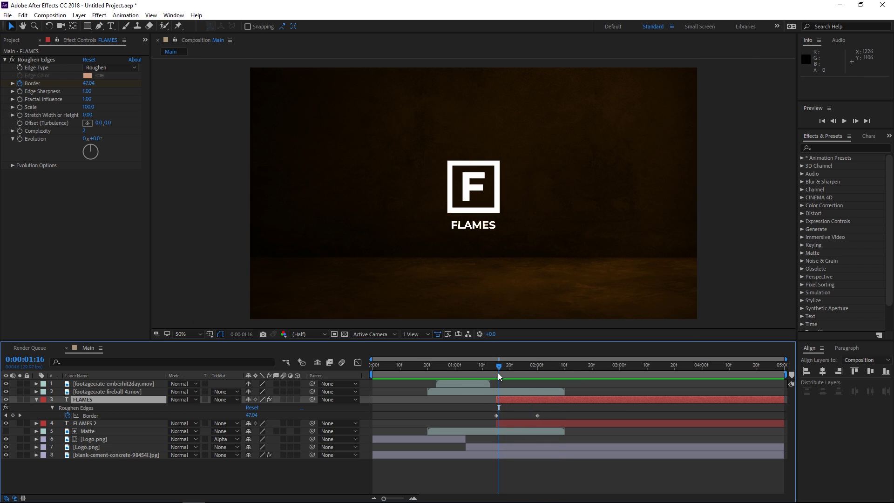
mouse_move(498, 372)
mouse_down()
mouse_move(529, 371)
mouse_move(497, 376)
mouse_up()
click(496, 415)
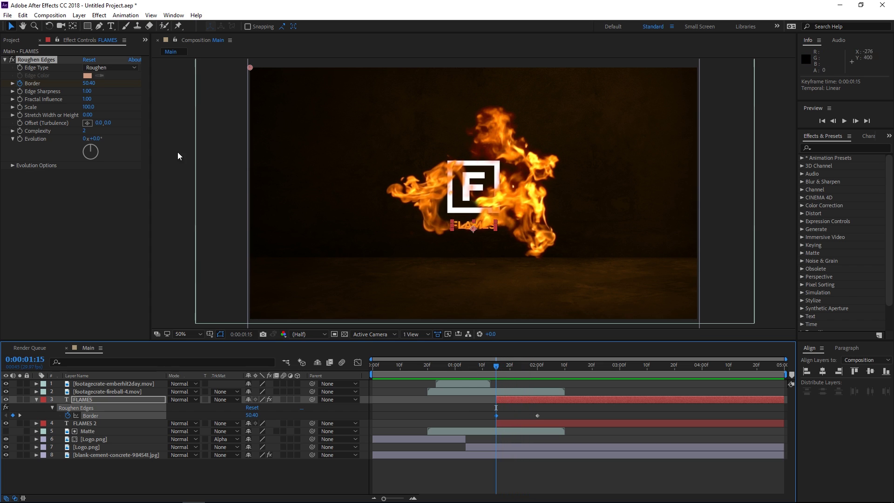
click(89, 83)
text(40)
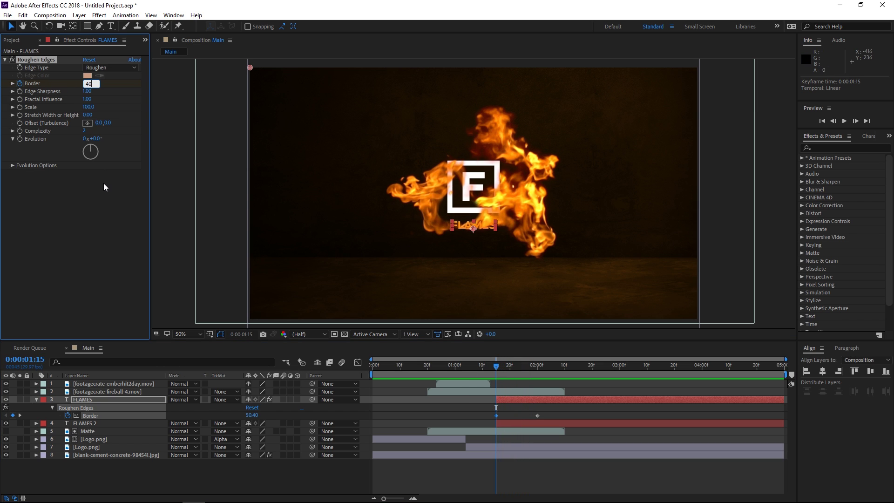
click(105, 187)
key(space)
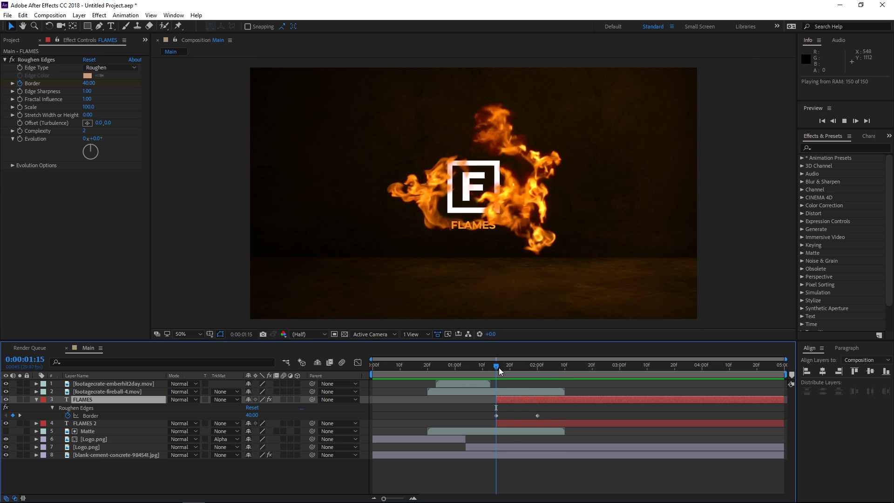
key(space)
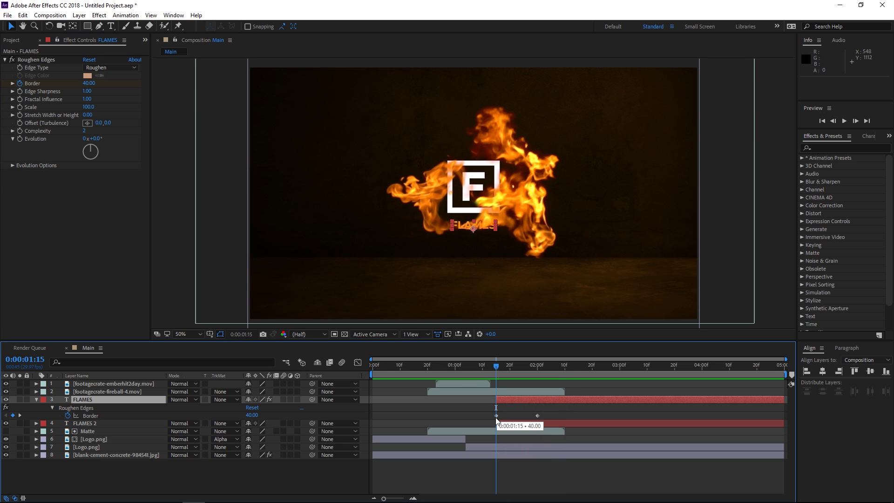
Step: Copy the Roughen Edges effect from the FLAMES layer and paste it onto the FLAMES 2 layer
click(30, 59)
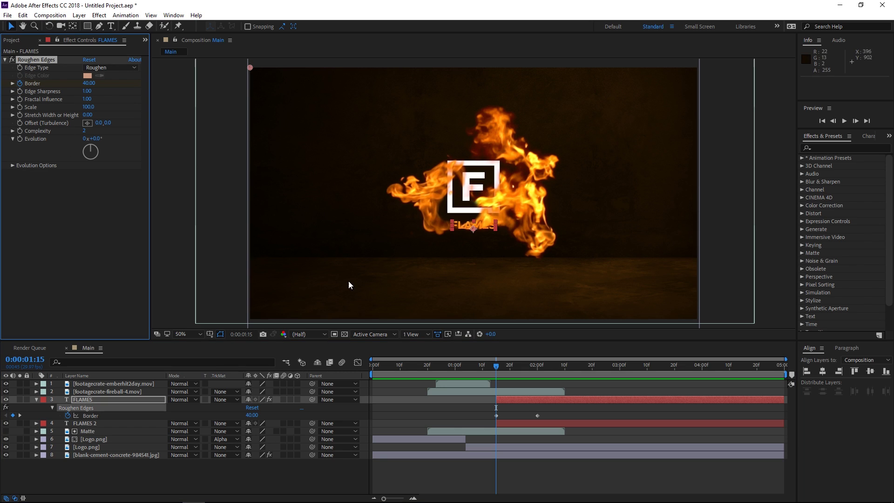
click(504, 421)
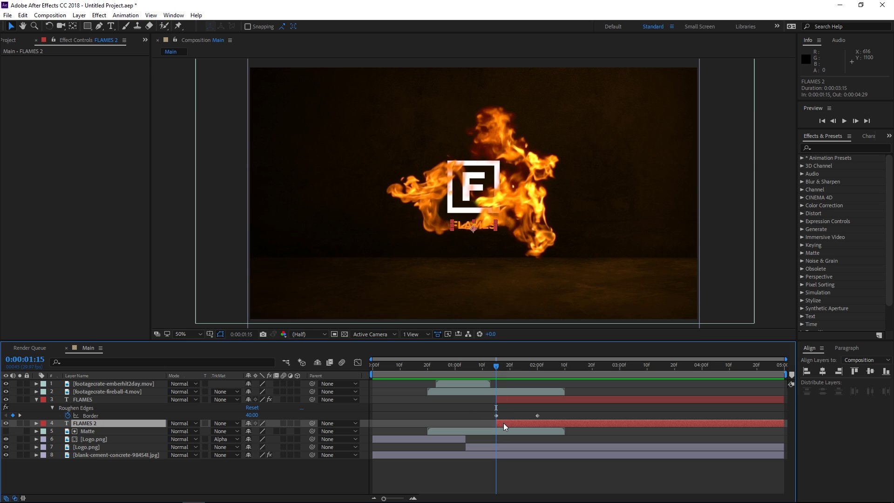
key(ctrl+v)
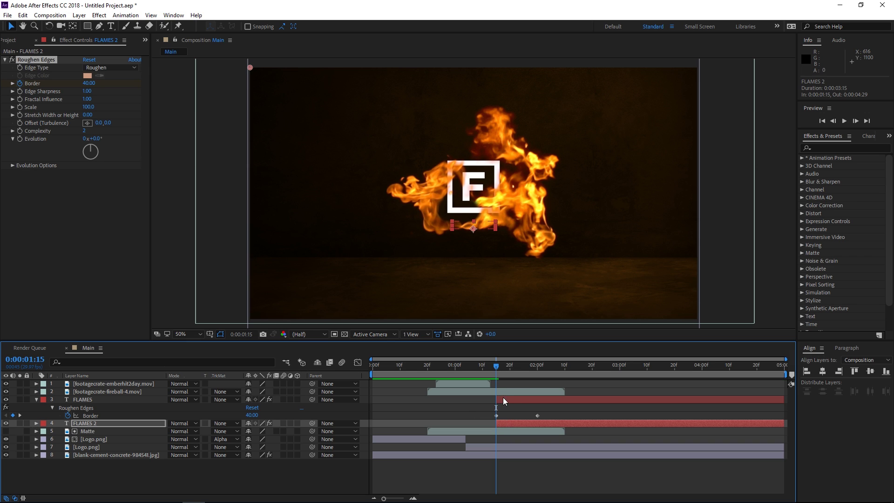
Step: Shift the FLAMES layer three frames later so it starts at 0:00:01:18, collapse its properties and preview the animation
click(503, 398)
click(5, 60)
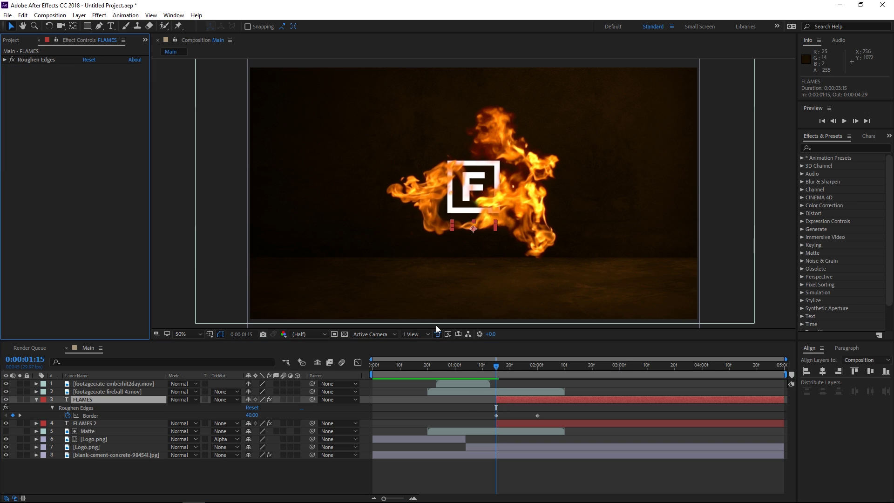
drag(501, 399, 509, 400)
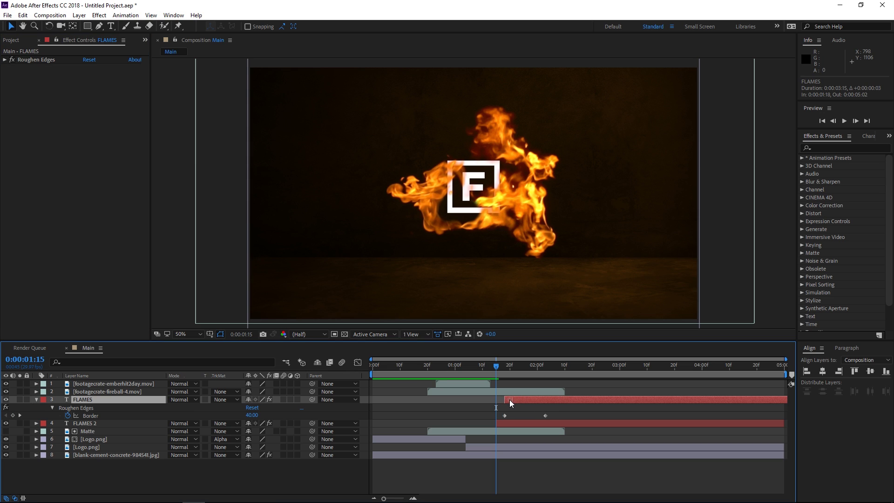
click(36, 399)
key(space)
Step: Split the FLAMES and FLAMES 2 layers at 0:00:02:05 and delete the second half of FLAMES 2
drag(493, 367, 548, 373)
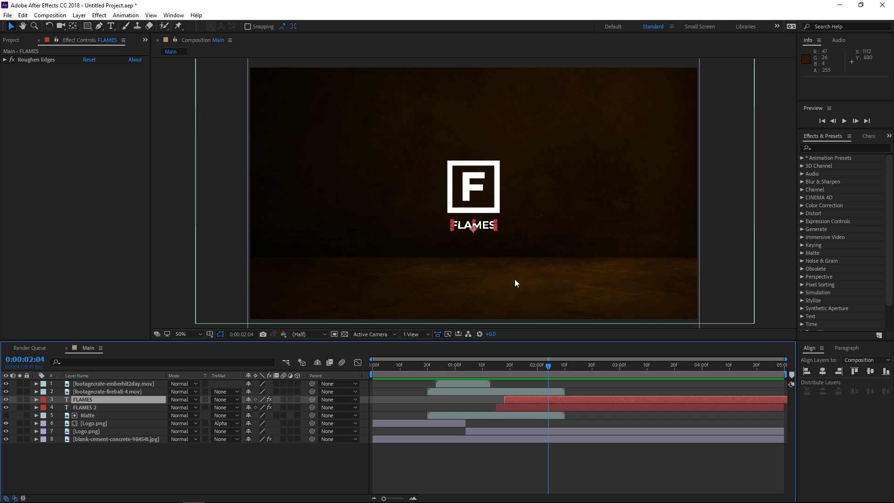
shift+click(547, 407)
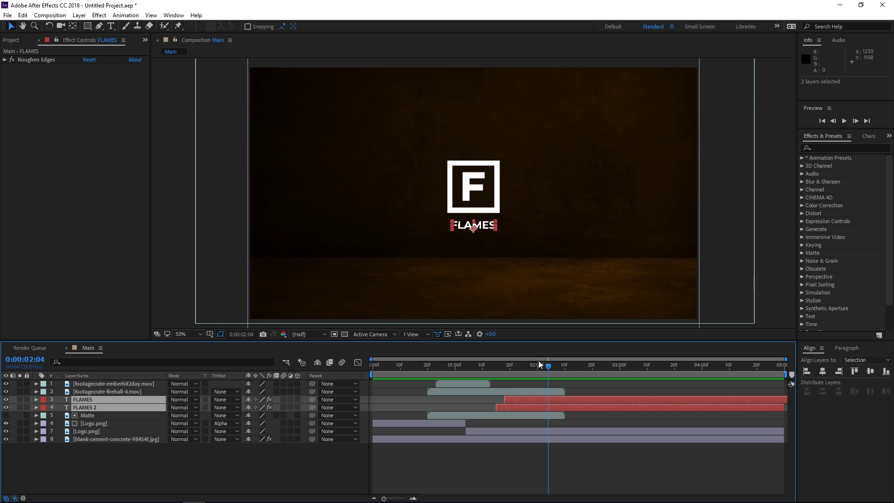
drag(545, 369, 549, 369)
key(ctrl+shift+d)
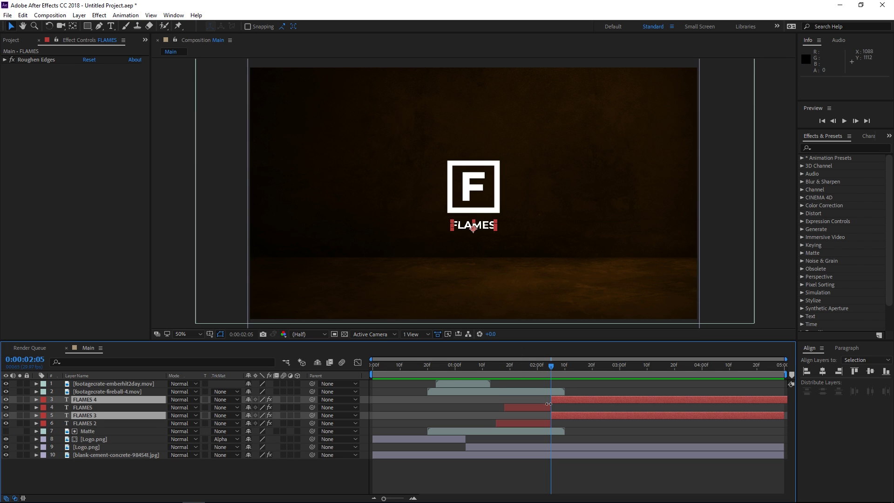
click(562, 409)
click(90, 416)
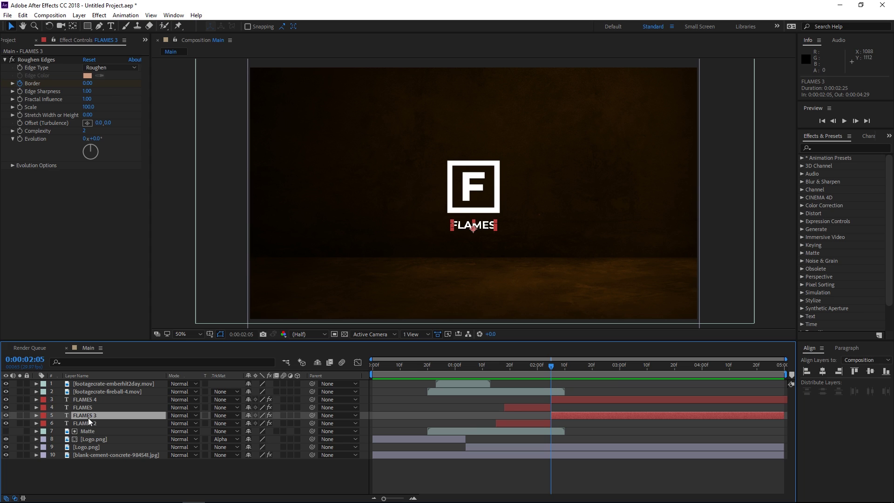
key(Delete)
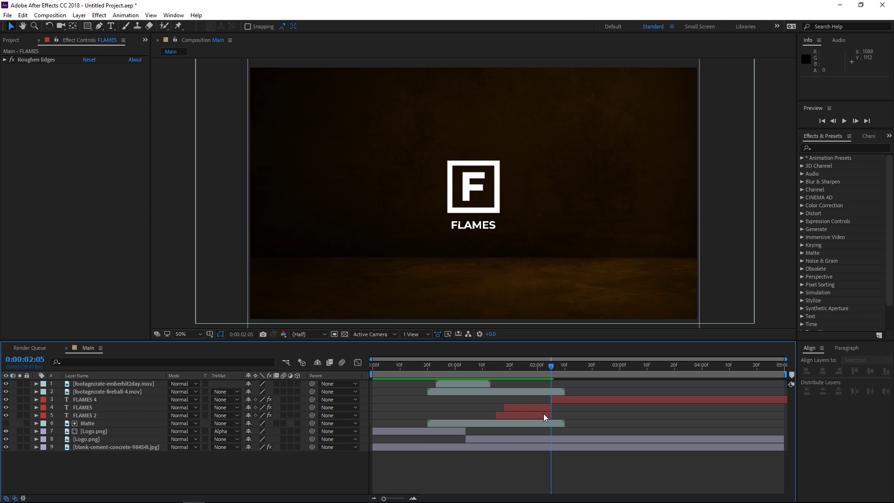
Step: Remove the Roughen Edges effect from the FLAMES 4 layer and preview the composition from the start
click(559, 400)
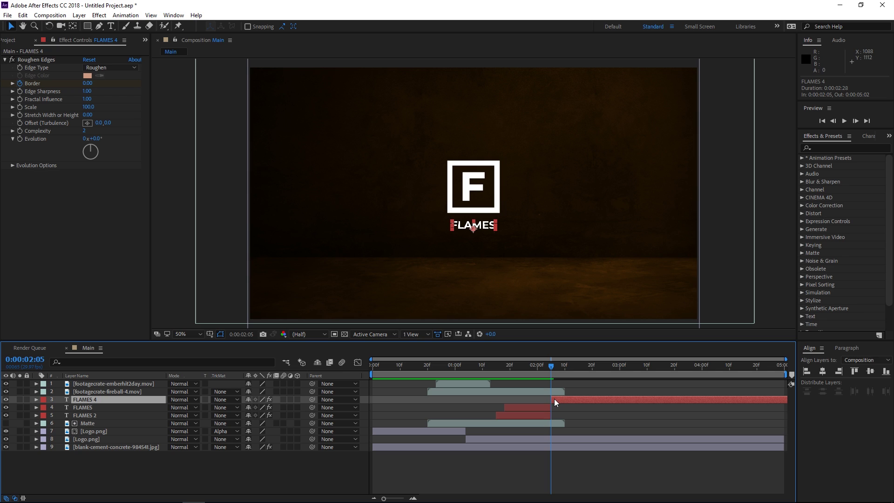
click(22, 58)
key(Delete)
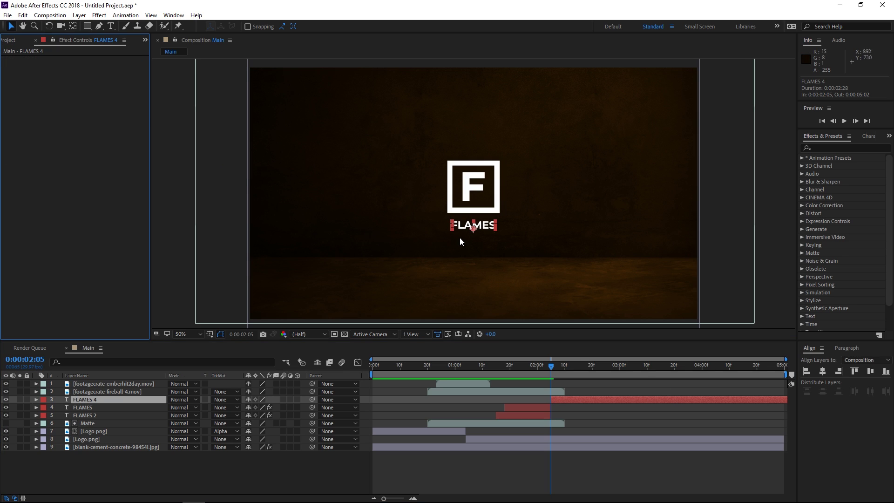
drag(551, 366, 345, 386)
key(space)
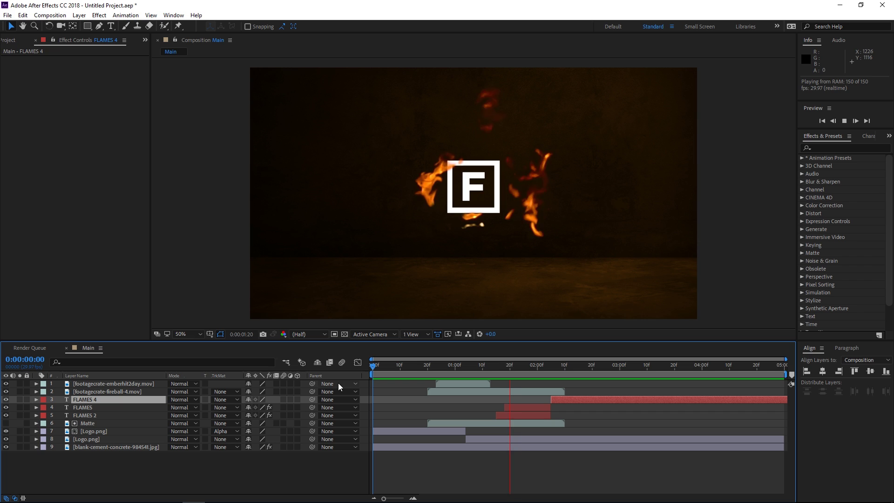
Step: Add a Brightness keyframe to Brightness & Contrast 2 on the concrete background layer at 0:00:00:21
drag(424, 368, 430, 368)
click(107, 447)
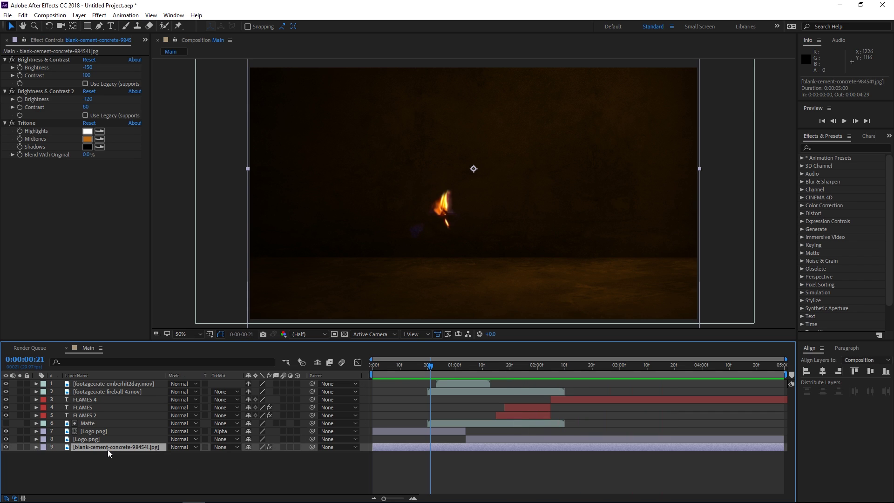
click(47, 92)
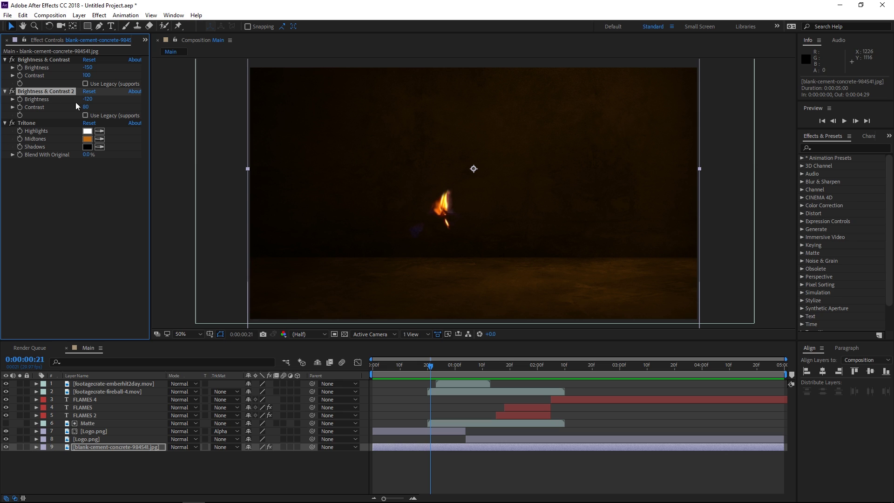
mouse_move(434, 367)
mouse_down()
mouse_move(461, 367)
mouse_move(432, 375)
mouse_up()
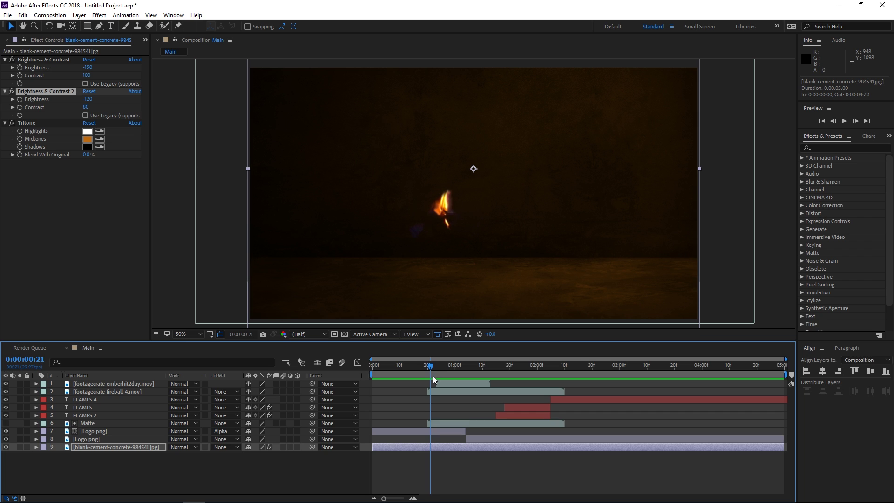
click(19, 99)
Step: At 0:00:01:07, set the background's Brightness & Contrast 2 Brightness to -90
mouse_move(460, 368)
mouse_down()
mouse_move(441, 370)
mouse_move(474, 370)
mouse_up()
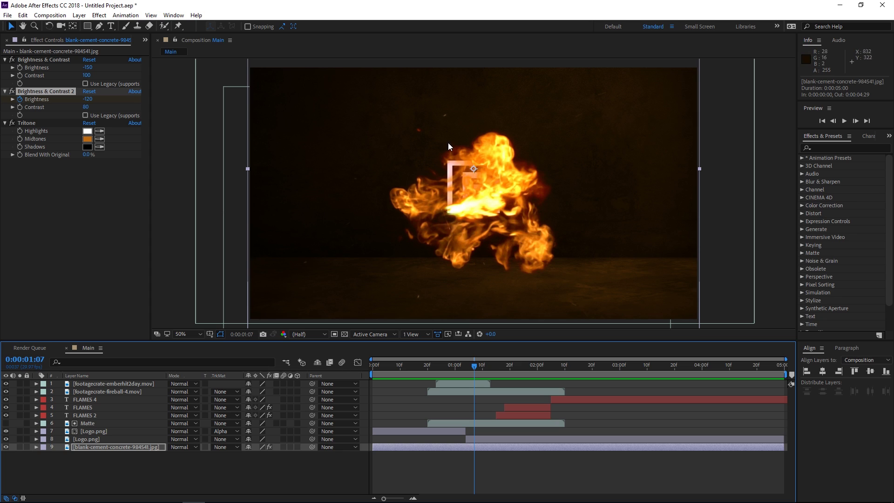
click(88, 99)
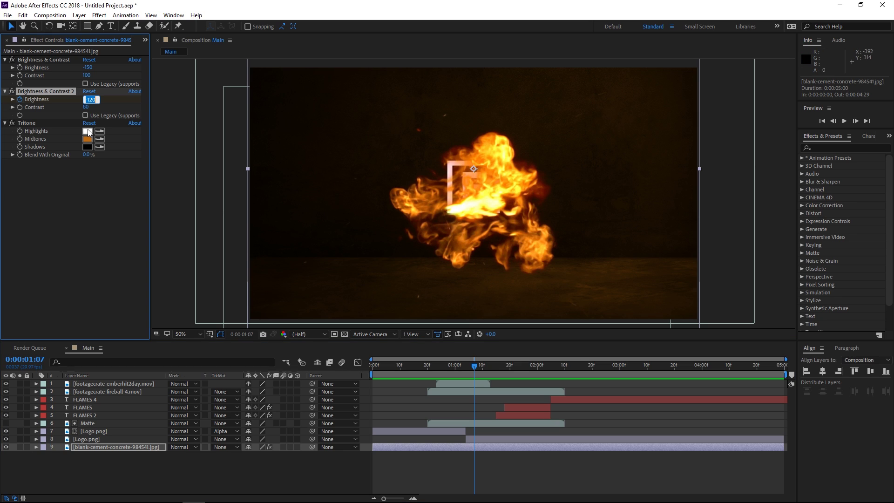
text(-90)
click(93, 207)
Step: Set the background's Brightness & Contrast 2 Brightness to -120 at 0:00:01:20 and preview the lighting change from 0:00:00:17
click(477, 367)
drag(477, 369, 509, 368)
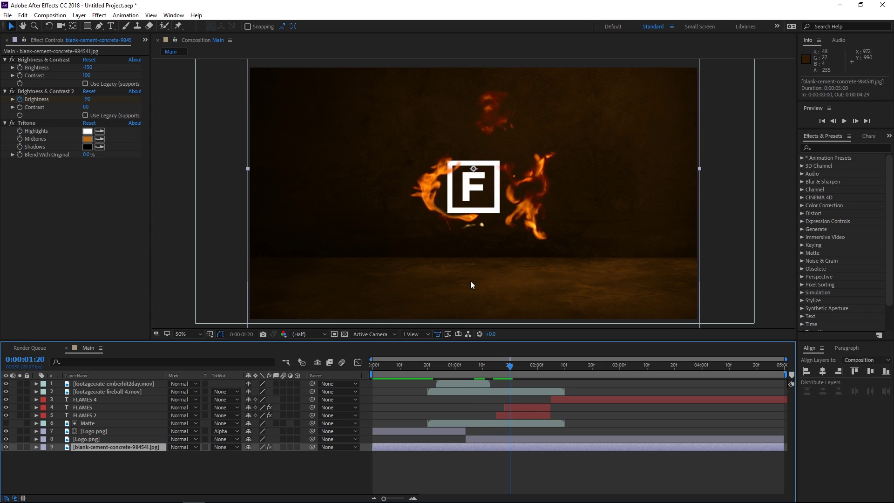
click(87, 99)
text(-1)
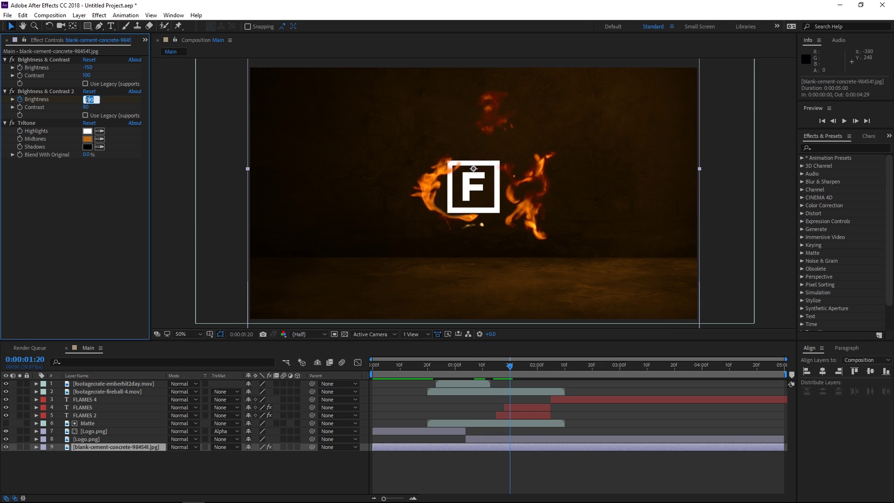
text(20)
key(Return)
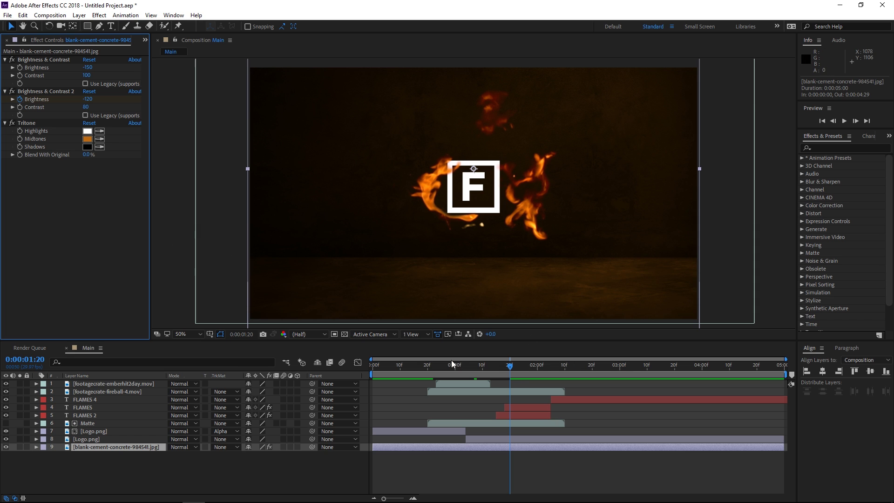
click(420, 370)
key(space)
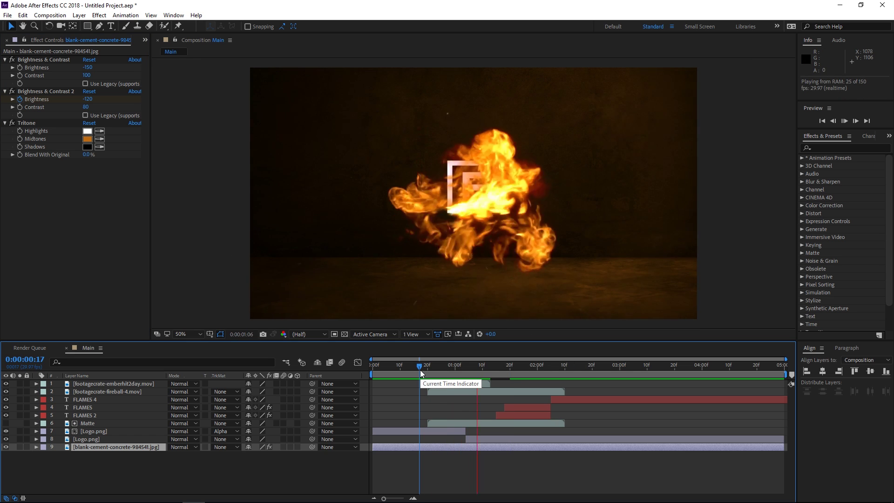
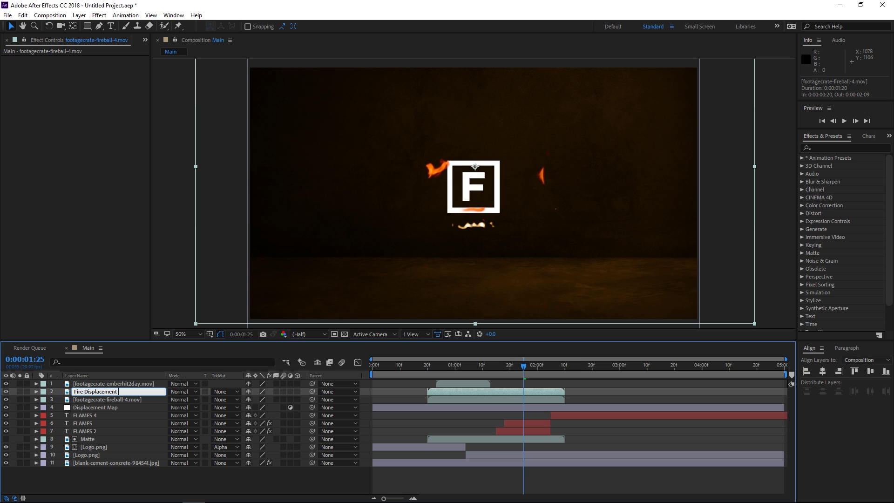
Step: Finish renaming the duplicated fireball layer as Fire Displacement Map and move it to the top of the layer stack
text(ap)
key(Return)
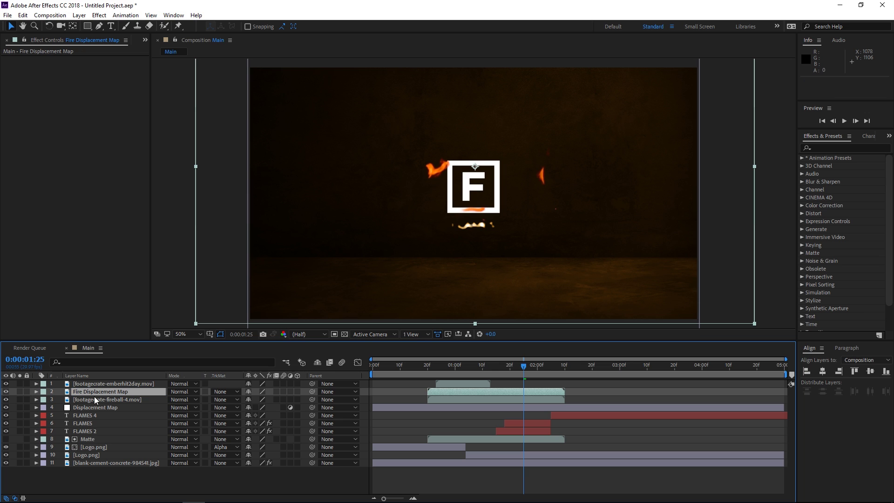
drag(94, 392, 143, 352)
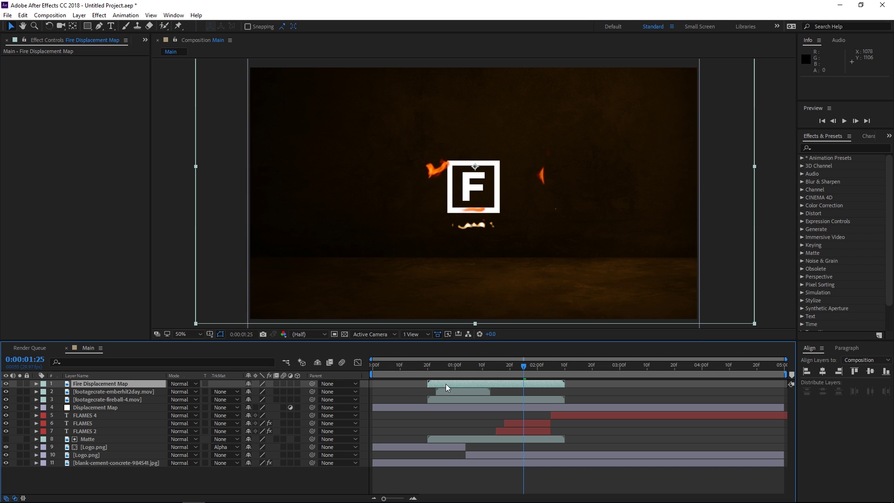
Step: Find the Displacement Map effect and apply it to the Displacement Map adjustment layer
drag(450, 364, 474, 365)
click(822, 146)
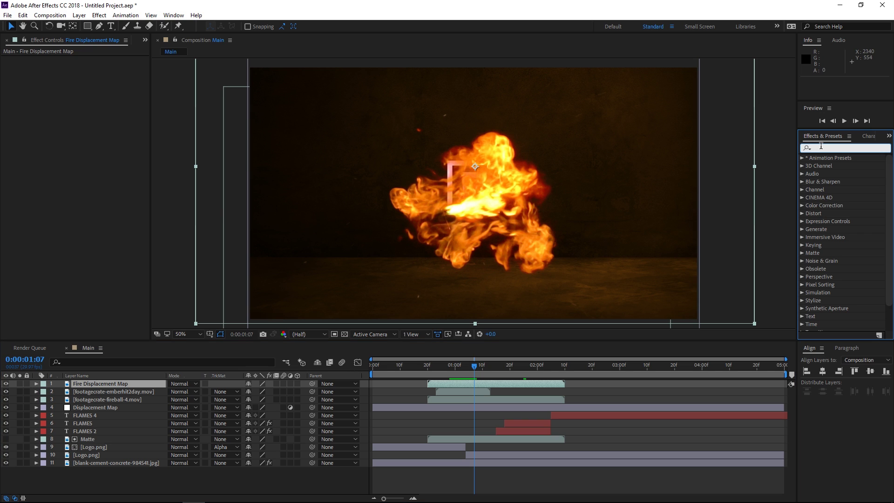
text(displ)
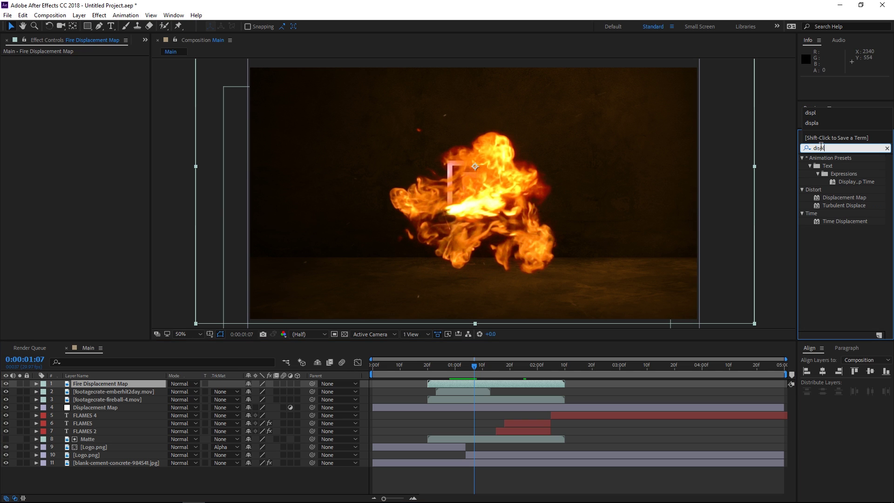
drag(832, 197, 472, 407)
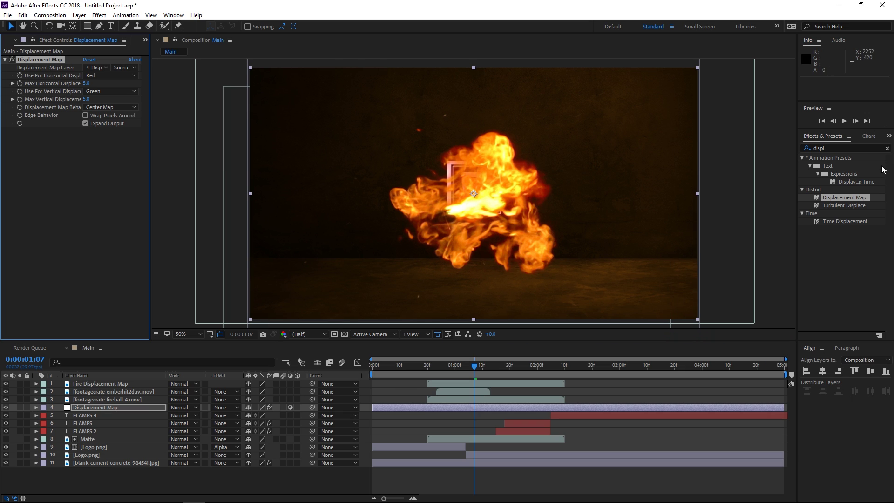
click(886, 149)
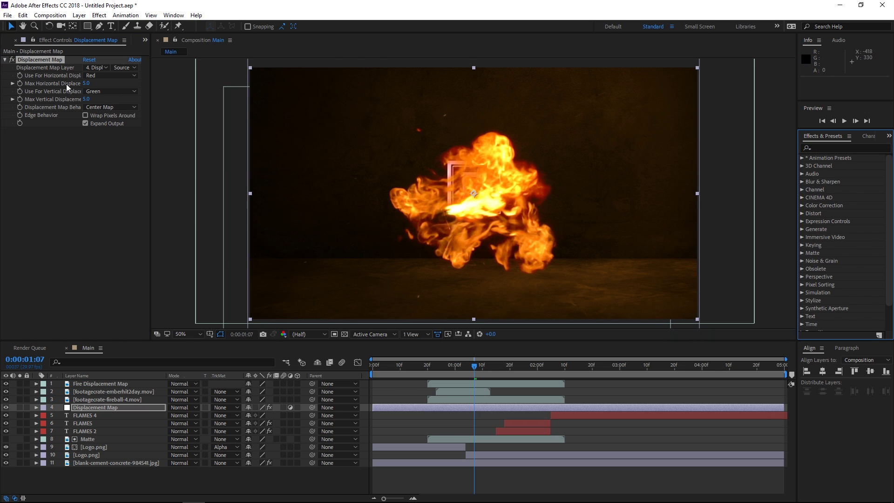
Step: Use Fire Displacement Map as the displacement map layer and set both horizontal and vertical displacement to use Luminance
click(96, 68)
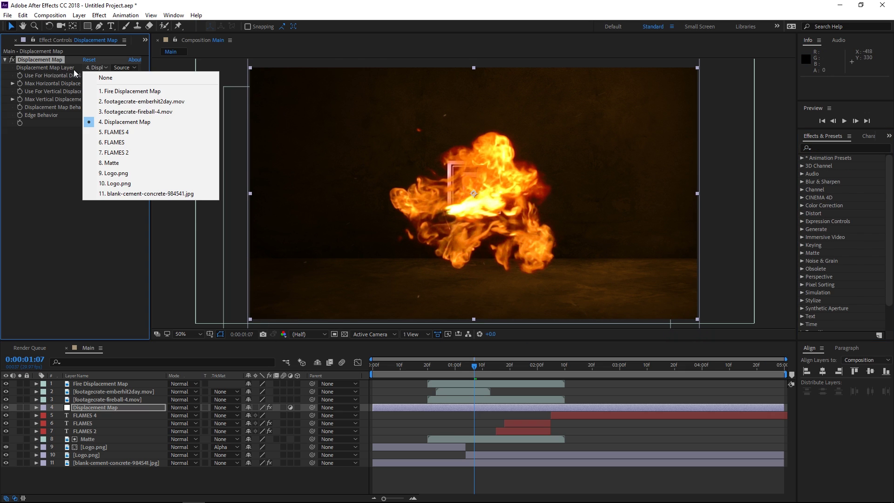
key(Escape)
drag(474, 365, 497, 366)
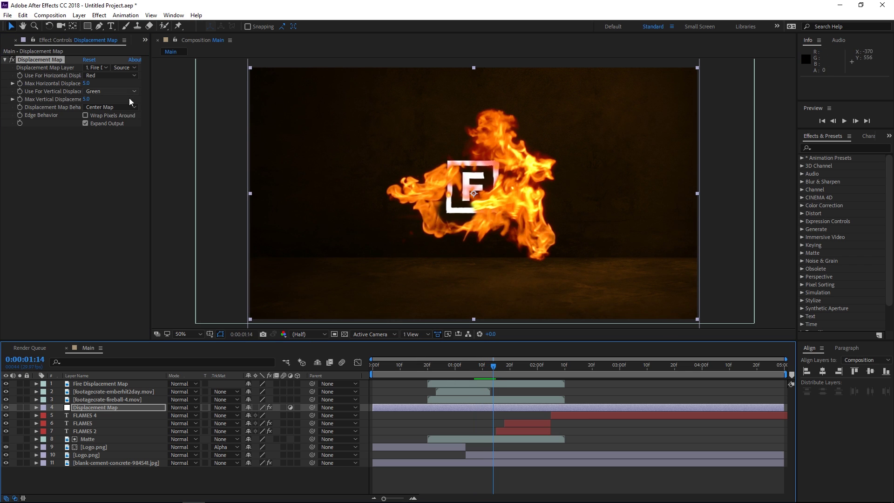
click(100, 75)
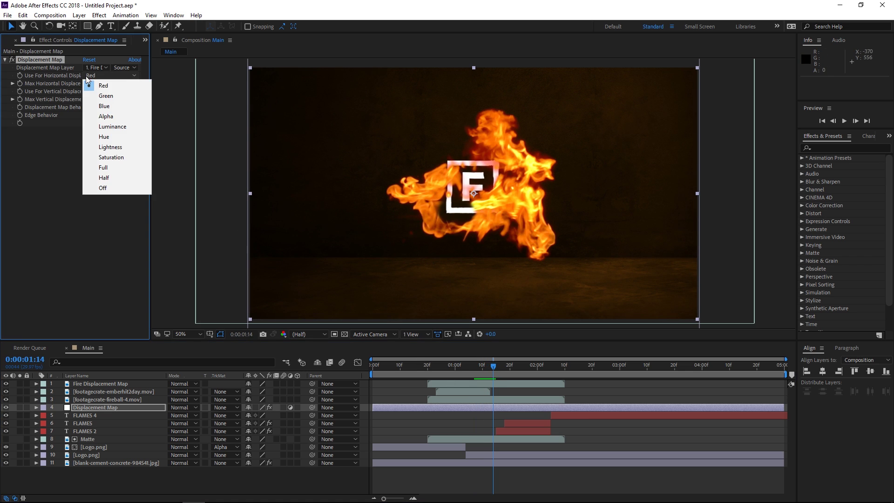
click(102, 127)
click(107, 91)
click(111, 142)
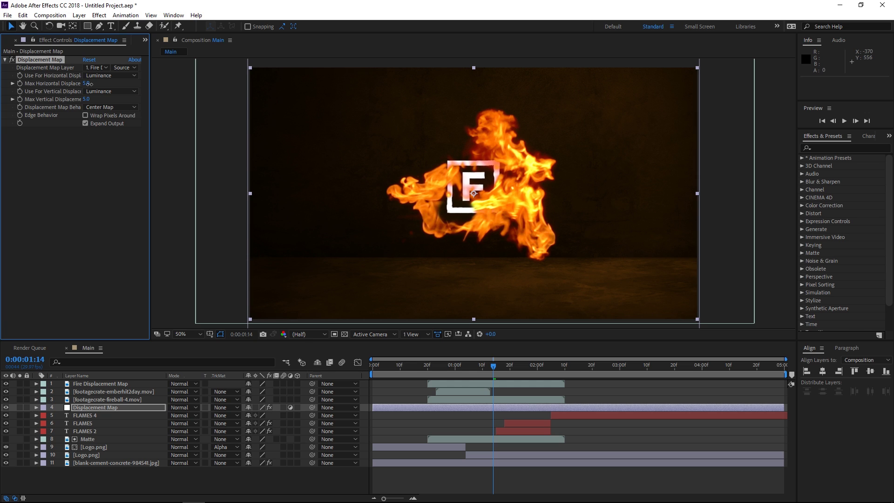
Step: Set Max Horizontal Displacement to 10 and Max Vertical Displacement to -10, and check the distortion at 0:00:01:19
drag(88, 84, 101, 98)
click(87, 83)
text(10)
key(Return)
click(87, 99)
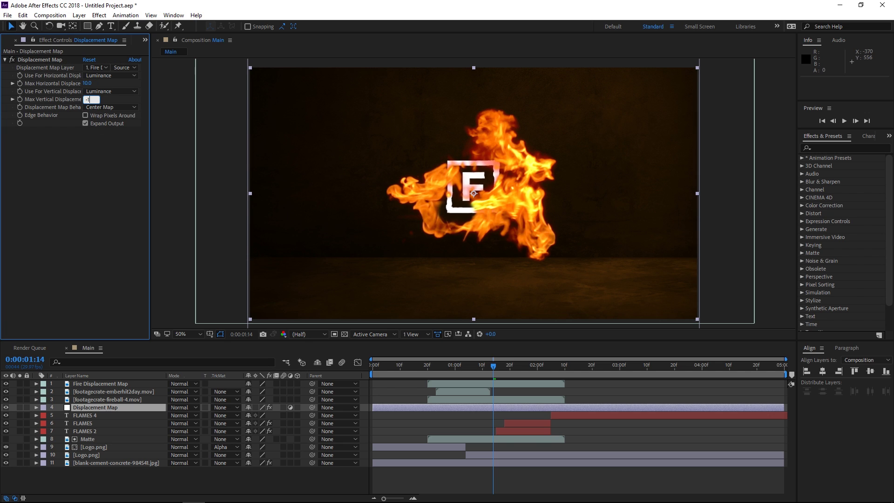
key(Return)
click(496, 369)
mouse_move(496, 369)
mouse_down()
mouse_move(505, 370)
mouse_move(479, 375)
mouse_move(509, 373)
mouse_move(487, 382)
mouse_move(508, 380)
mouse_up()
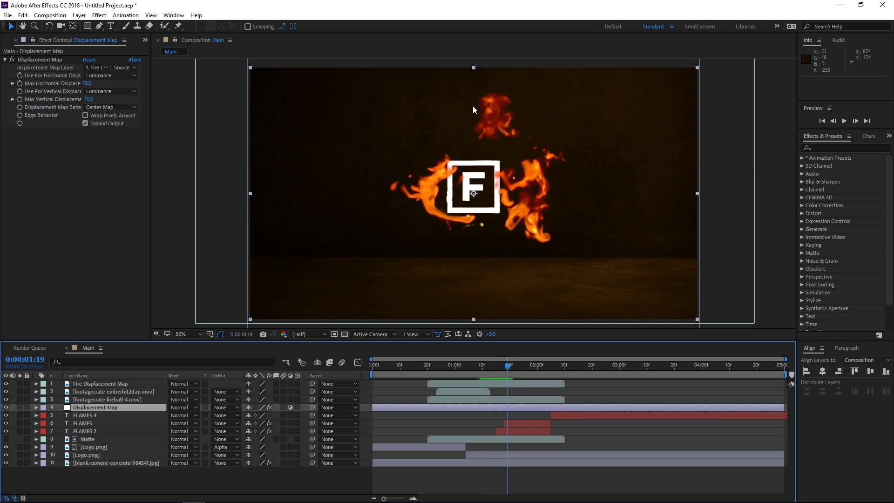
Step: Hide the Fire Displacement Map layer, shift it in time to start at 0:00:00:27, and preview the animation from 0:00:00:19
click(6, 384)
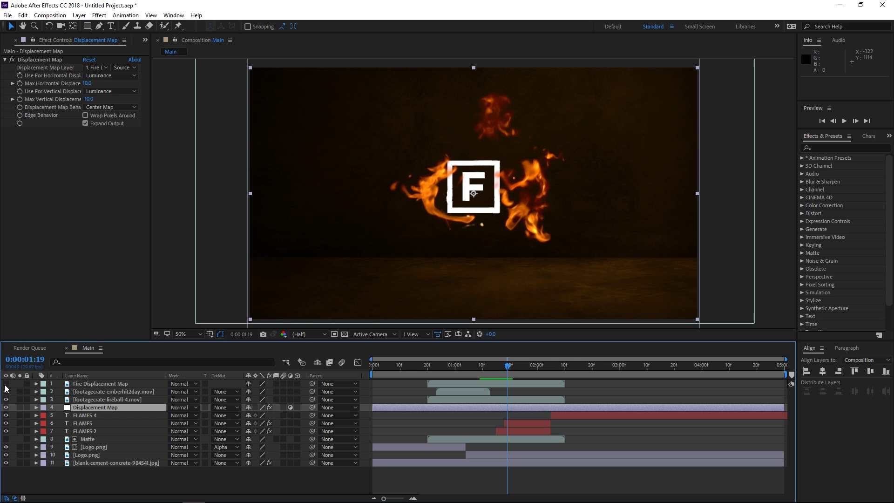
click(447, 383)
drag(434, 367, 520, 372)
drag(456, 383, 524, 386)
click(423, 376)
key(space)
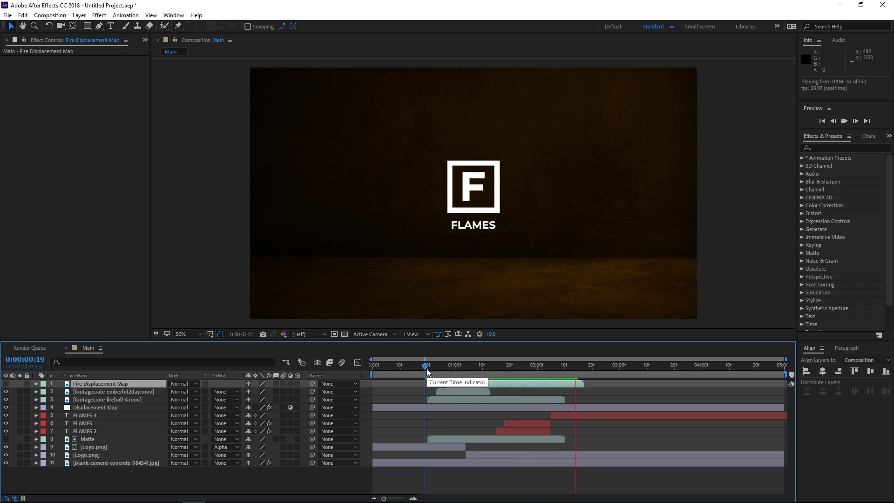
key(space)
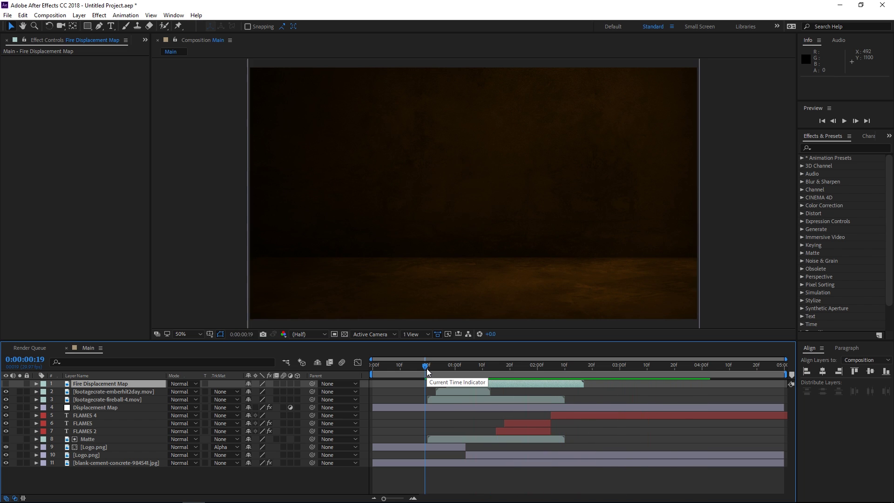
Step: Create a null object and parent all the other layers, from Fire Displacement Map through the concrete background, to Null 1
click(385, 474)
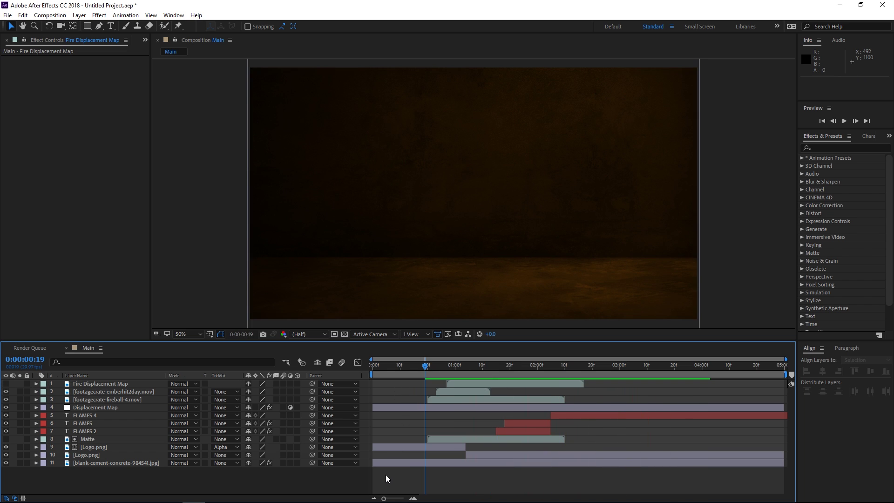
right_click(385, 474)
mouse_move(407, 371)
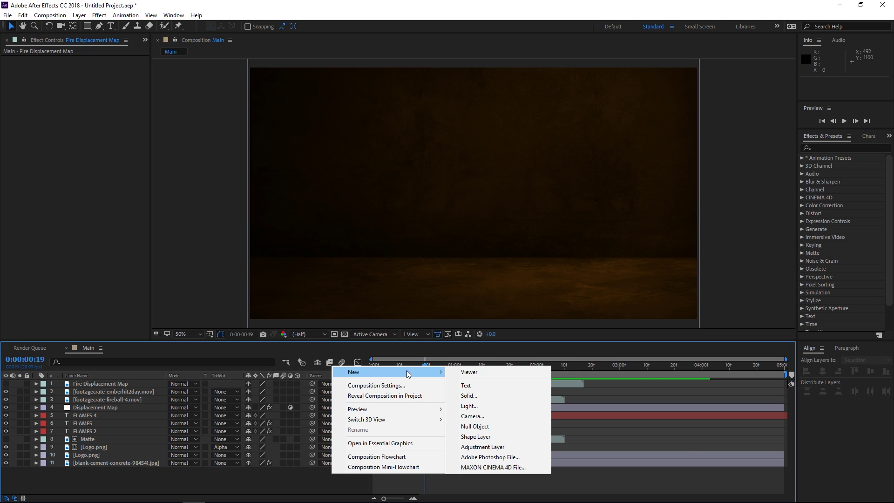
click(495, 426)
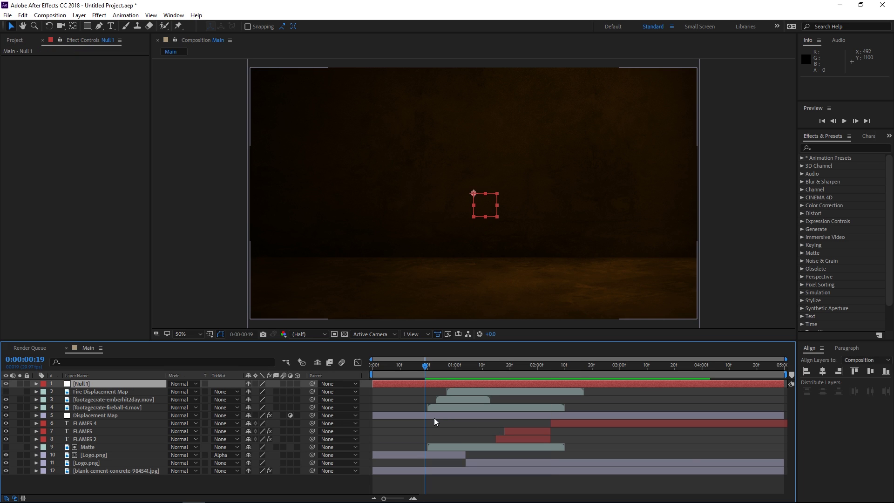
click(116, 392)
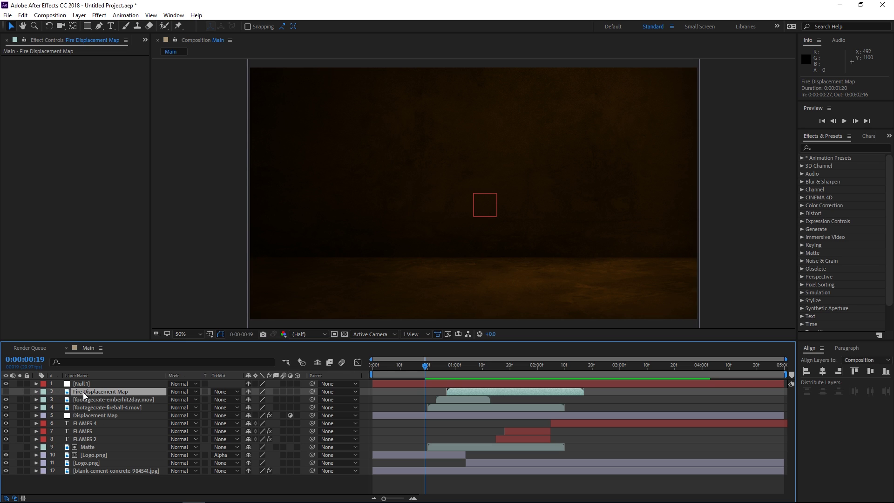
shift+click(79, 469)
drag(312, 392, 105, 385)
Step: Set Null 1's Scale to 125% at 0:00:00:00 and add a keyframe there
click(104, 385)
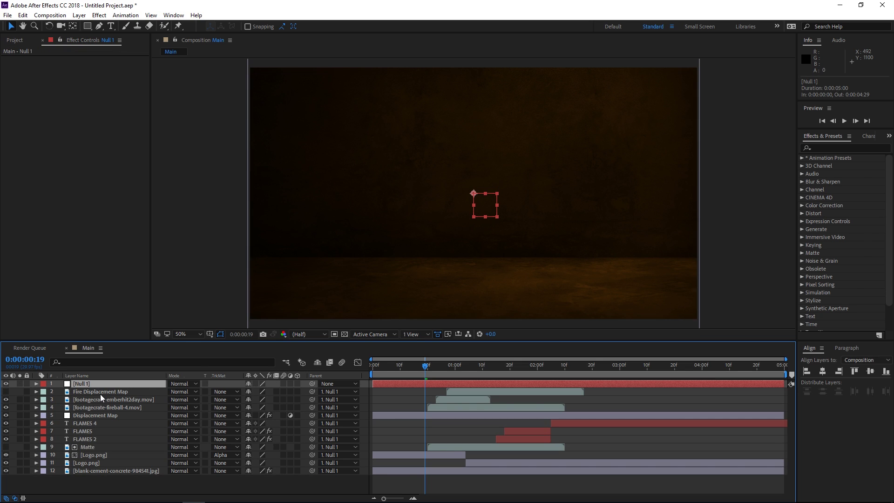
key(s)
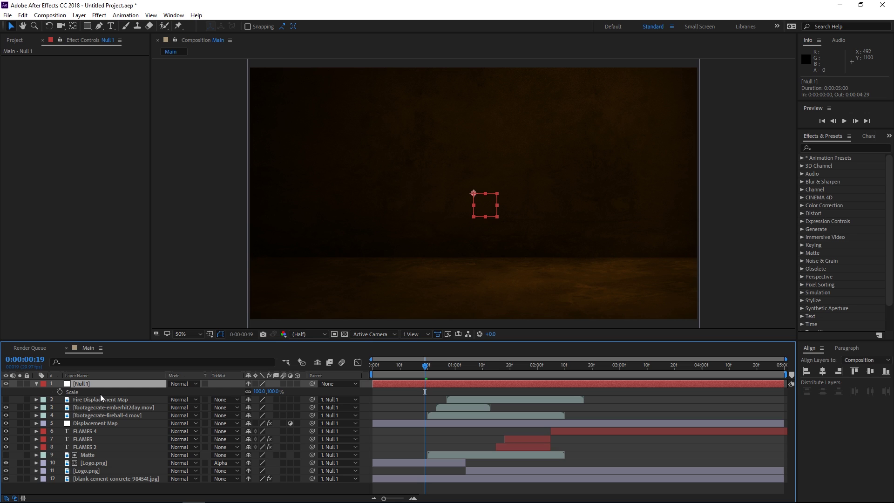
key(Home)
click(272, 391)
text(125)
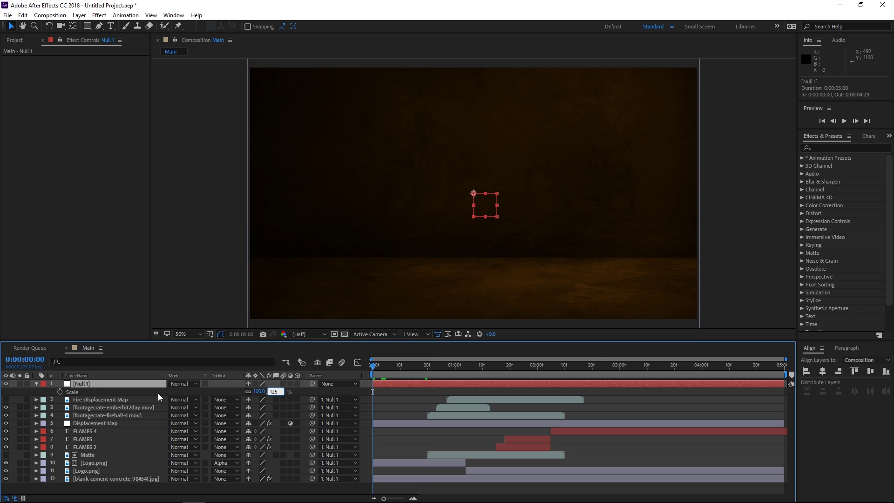
key(Return)
click(58, 391)
Step: Keyframe Null 1's Scale at 100% at 0:00:04:00 and preview the zoom-out from the start
click(701, 366)
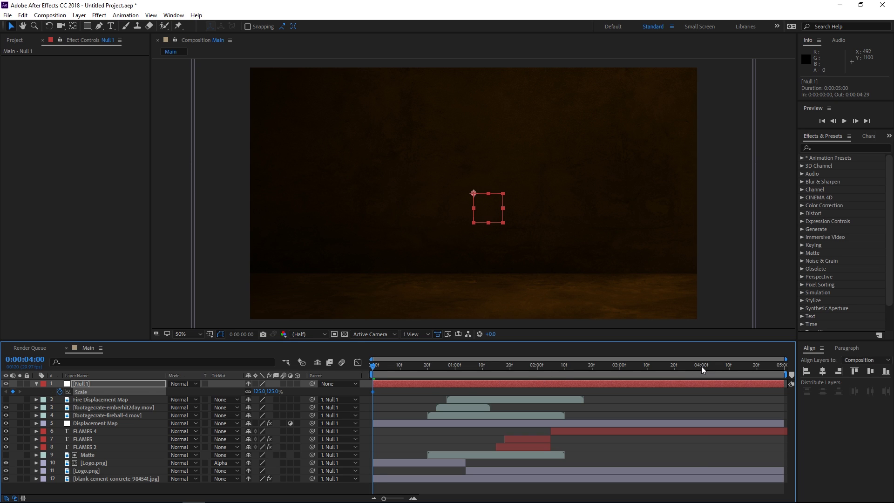
click(271, 391)
text(100)
key(Return)
drag(379, 368, 365, 369)
key(space)
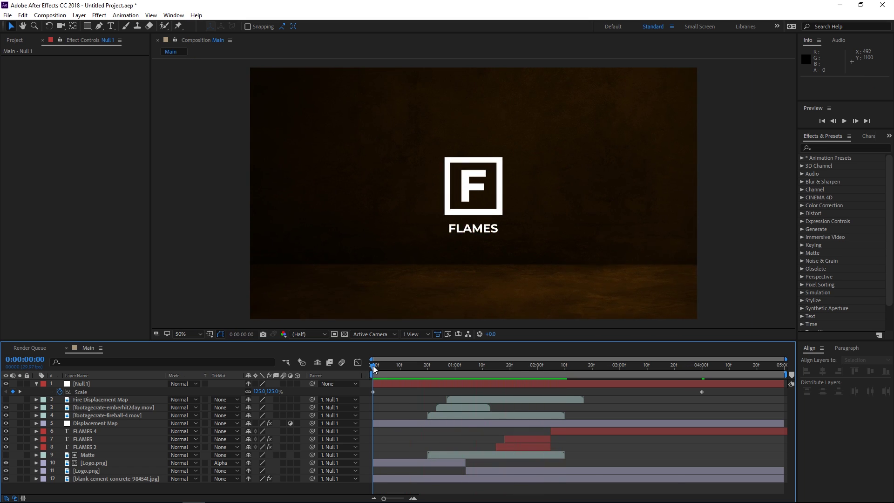
key(space)
Step: Apply Easy Ease to both of Null 1's Scale keyframes and show their speed graph in the Graph Editor
drag(718, 390, 353, 396)
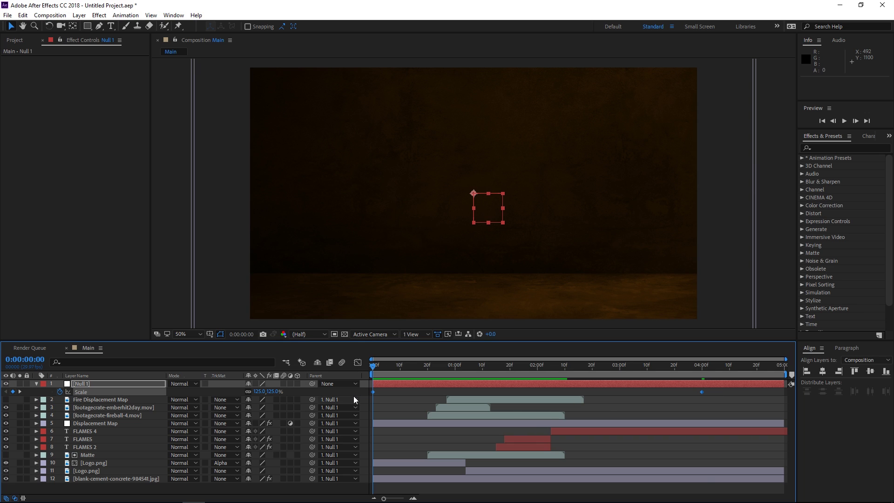
click(357, 362)
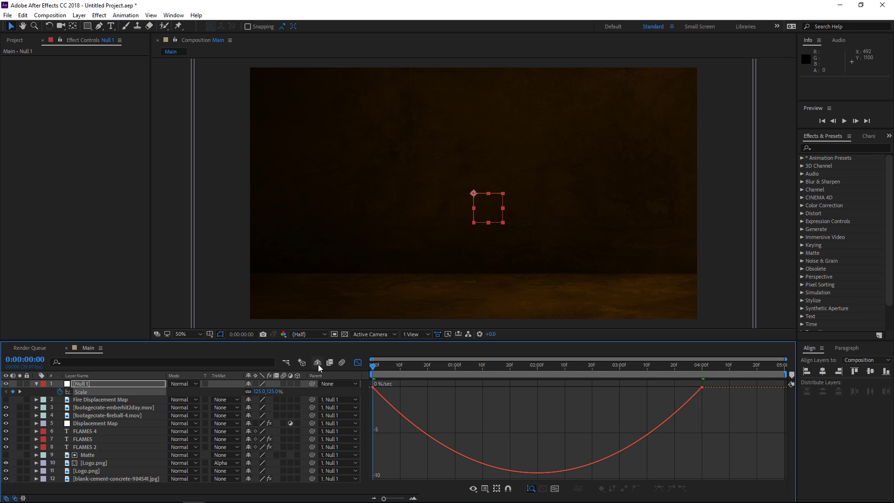
right_click(400, 391)
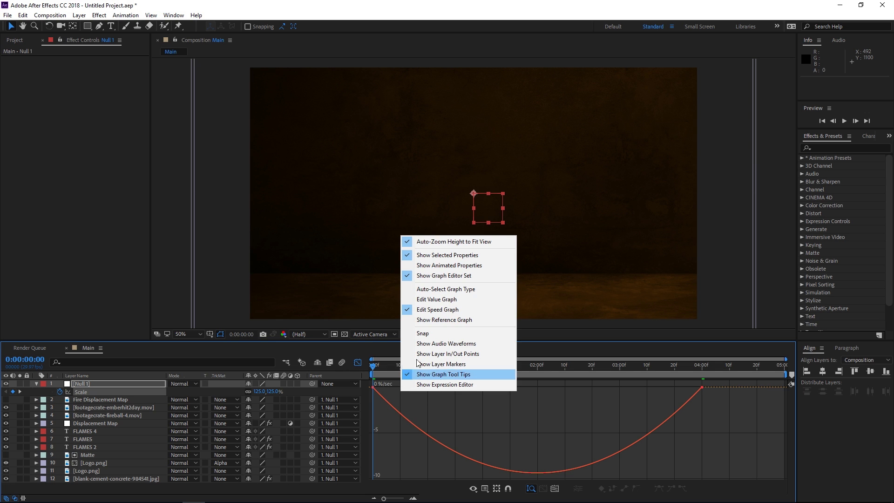
click(431, 311)
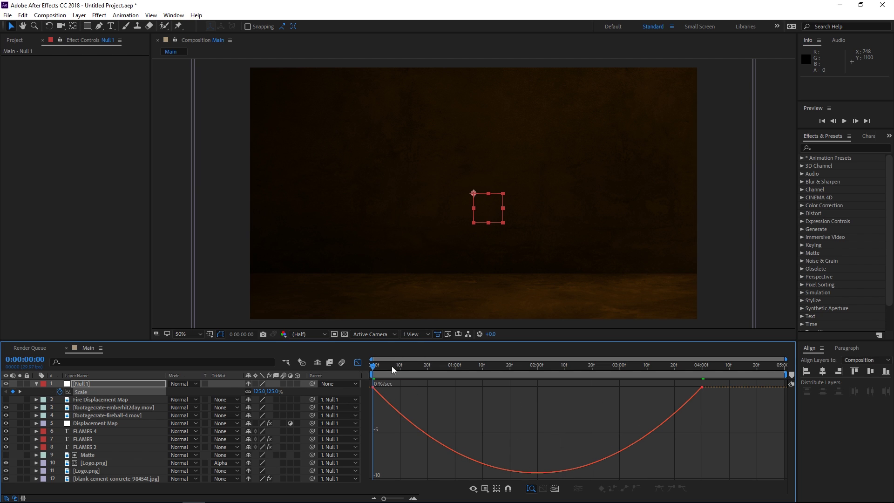
Step: Reshape the Scale speed curve by lengthening both keyframes' easing handles so the speed peaks during the explosion at about 0:00:01:04
drag(392, 370, 543, 381)
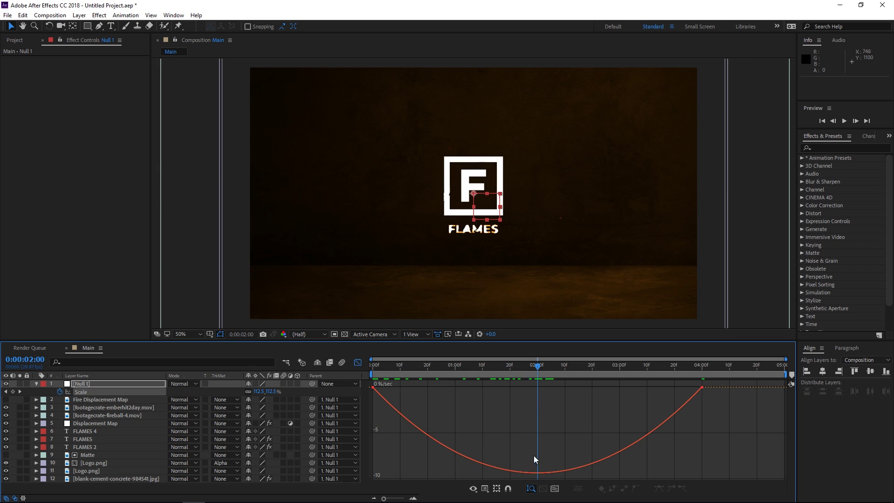
drag(539, 368, 694, 371)
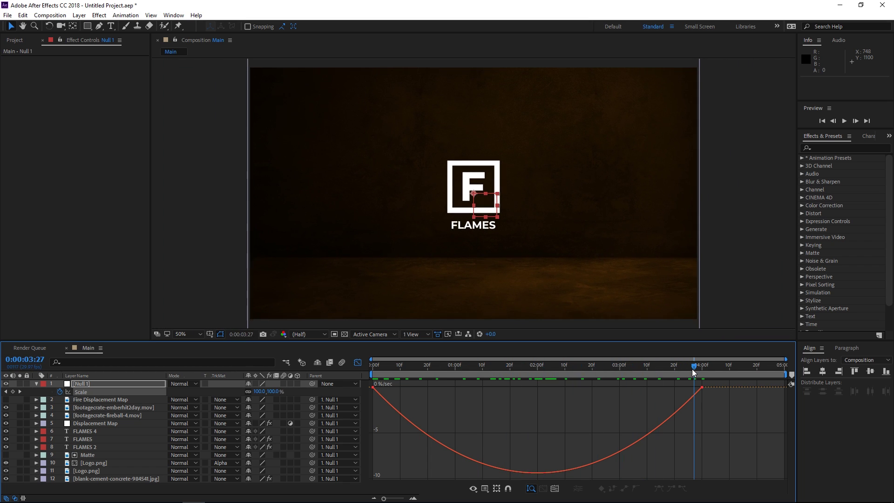
click(363, 388)
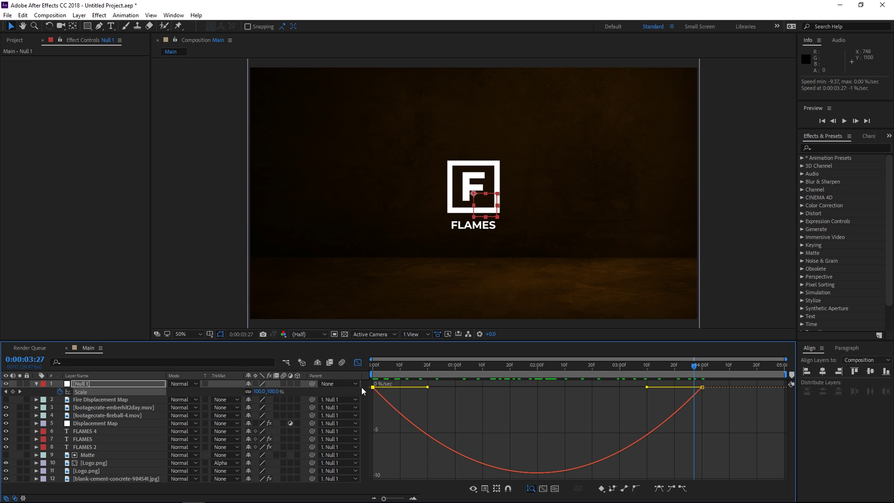
drag(443, 369, 465, 367)
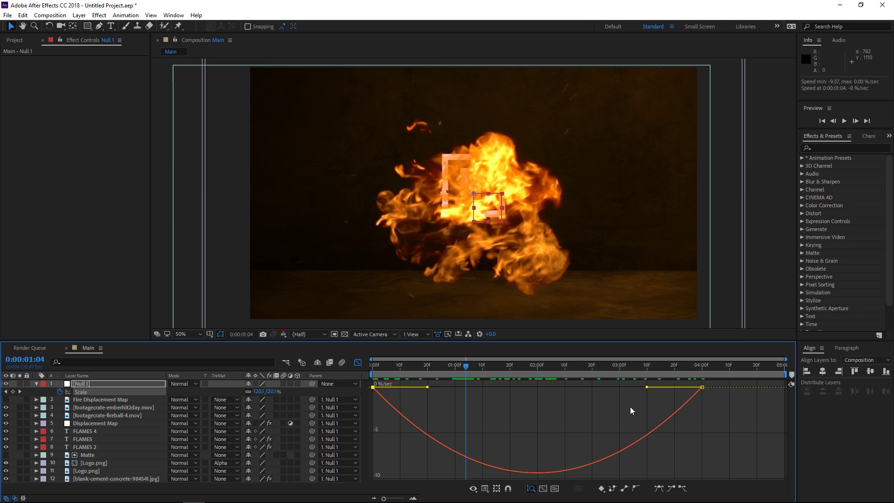
drag(646, 387, 575, 386)
drag(427, 387, 441, 386)
drag(575, 387, 559, 387)
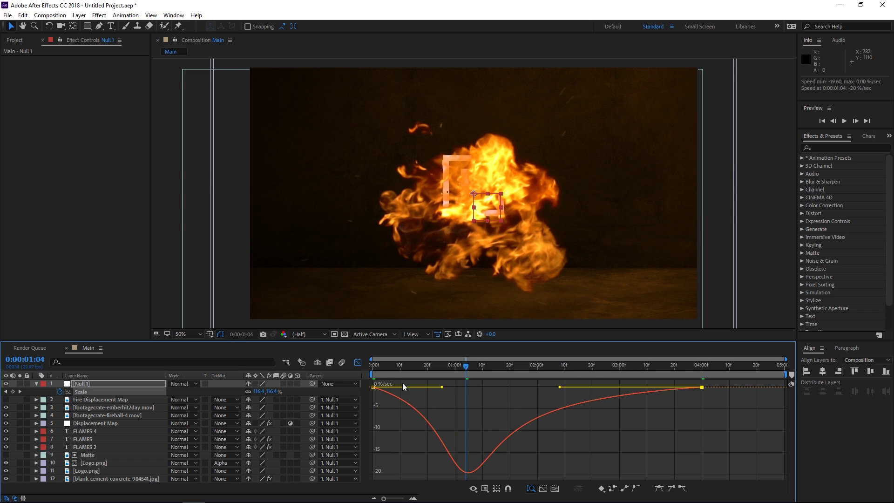
Step: Preview the eased zoom-out from the start, close the Graph Editor, and play the composition again
key(Home)
key(space)
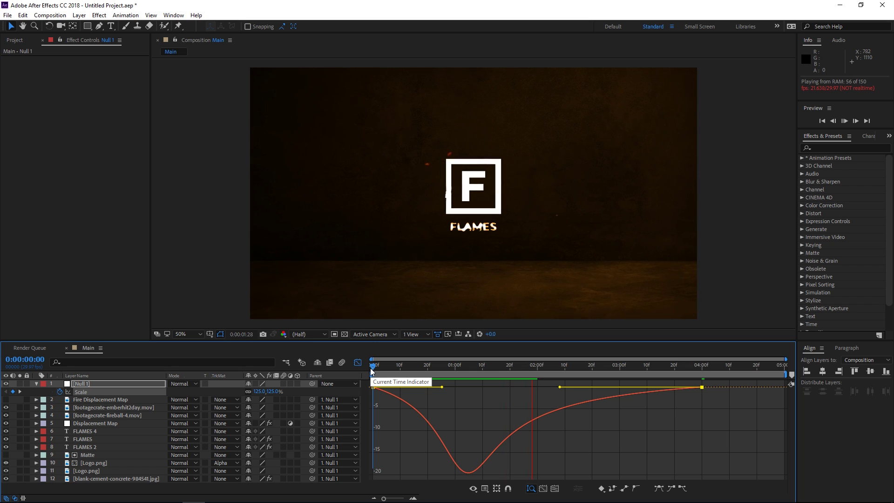
key(space)
click(363, 362)
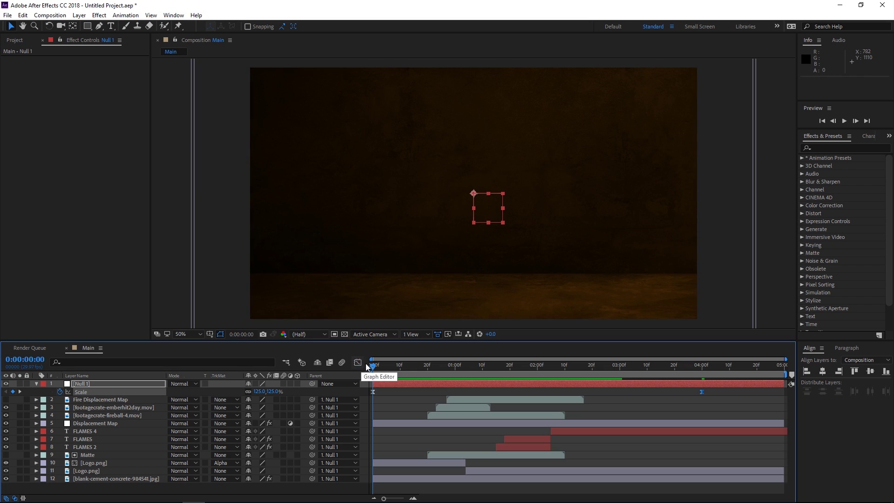
key(space)
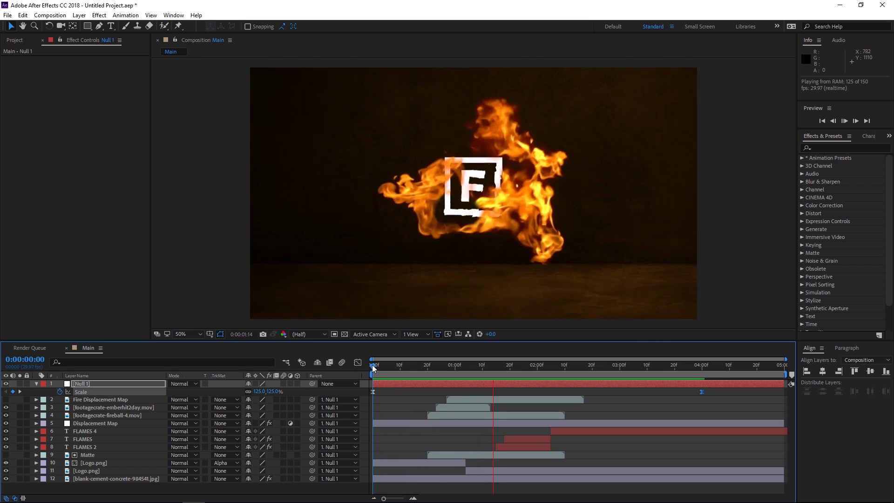